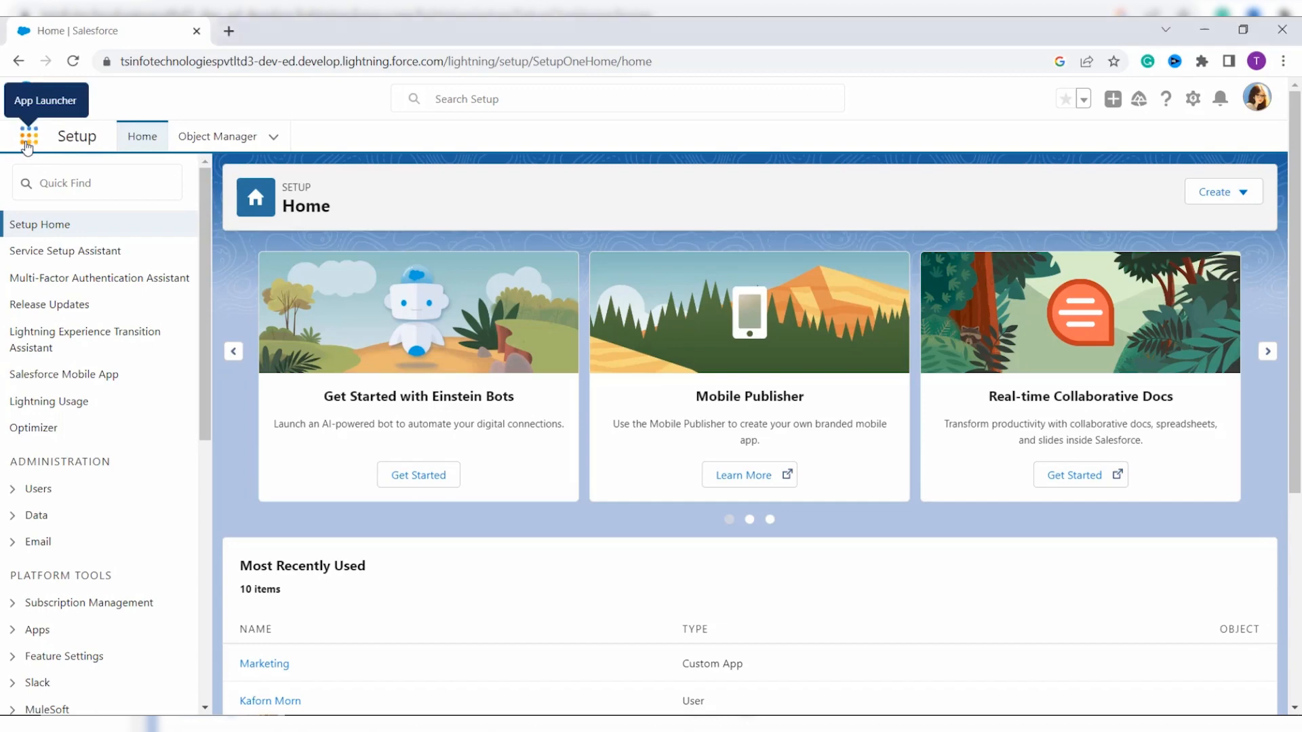
# Step: Start a new contact from the Contacts list with the salutation Mr
pyautogui.click(27, 138)
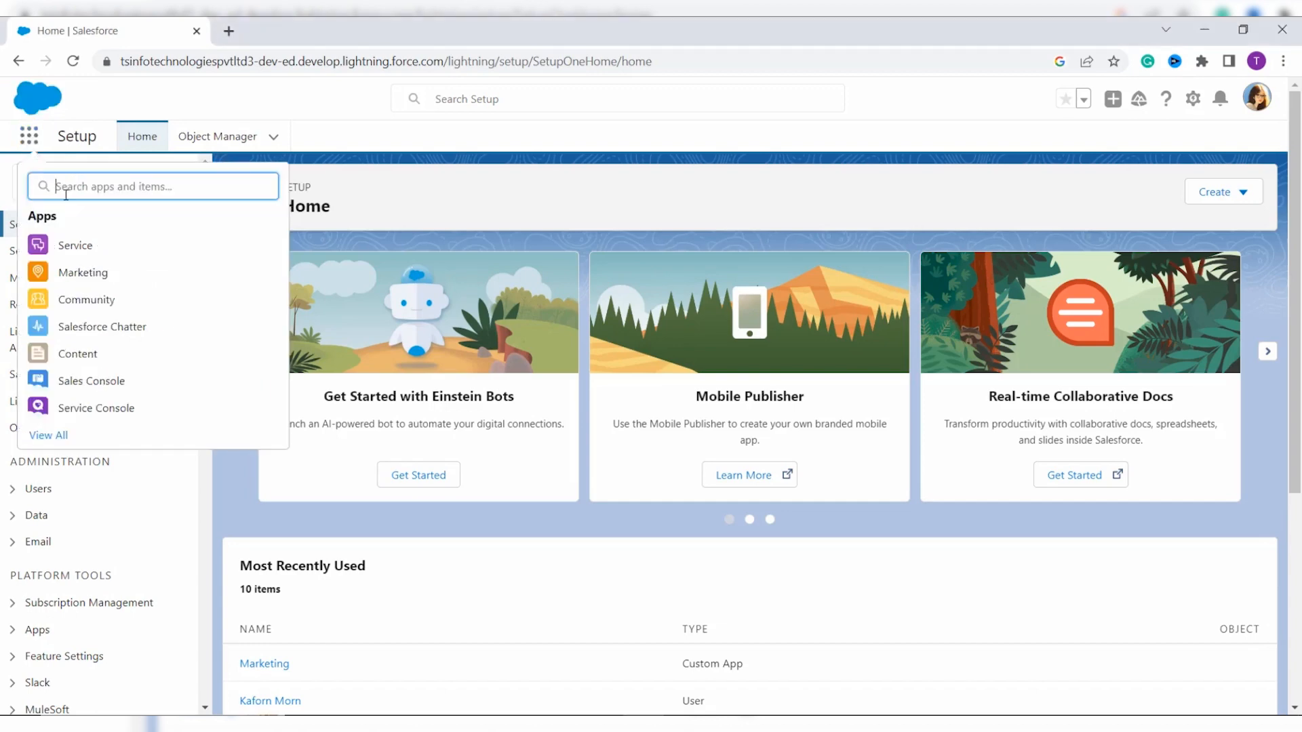
pyautogui.write('c')
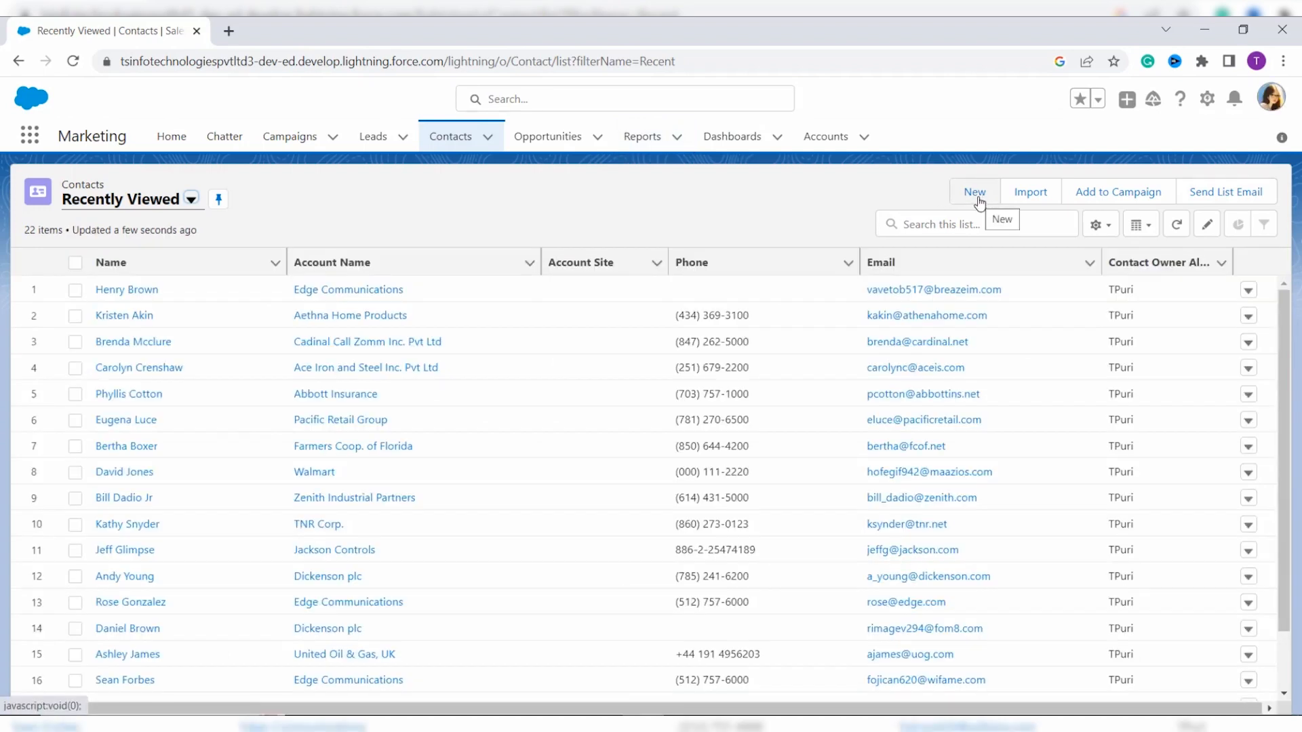
pyautogui.click(976, 196)
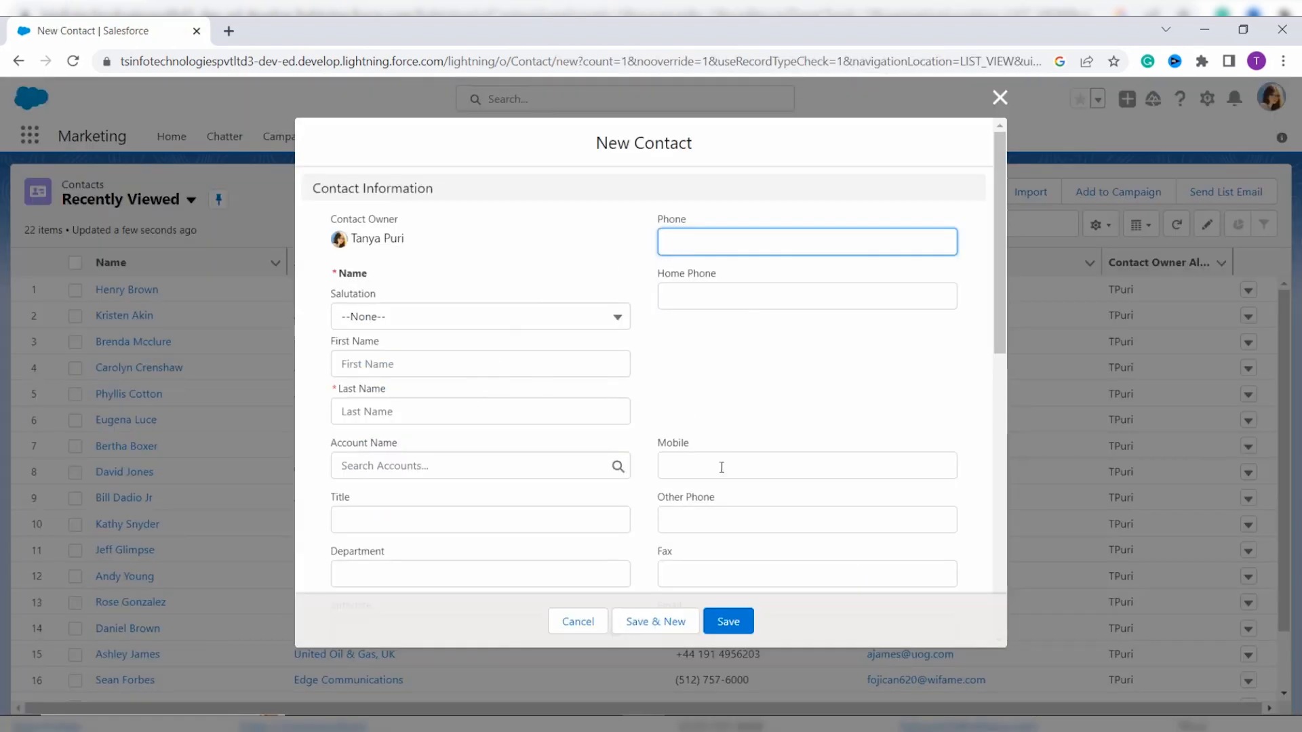
pyautogui.click(468, 317)
pyautogui.click(425, 383)
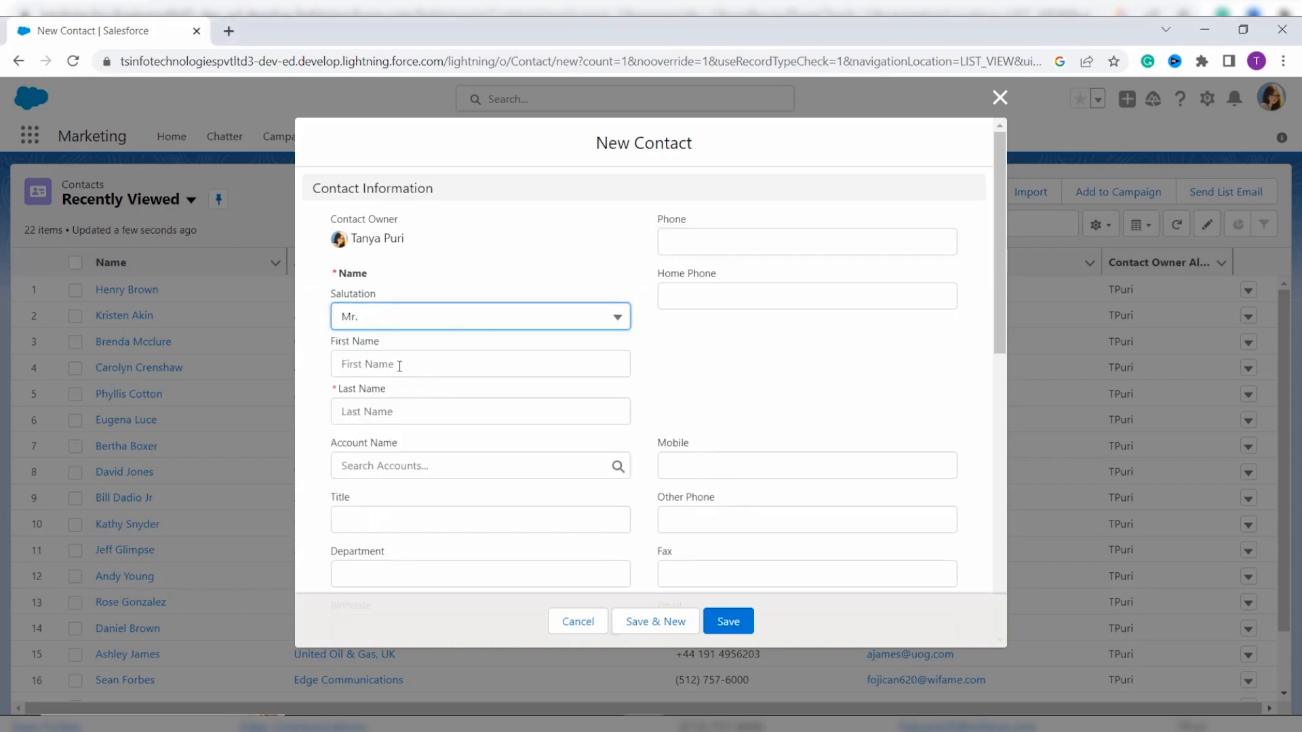
# Step: Enter the contact's first and last name, link account Cadinal Call Zomm Inc. Pvt Ltd, and save
pyautogui.click(399, 366)
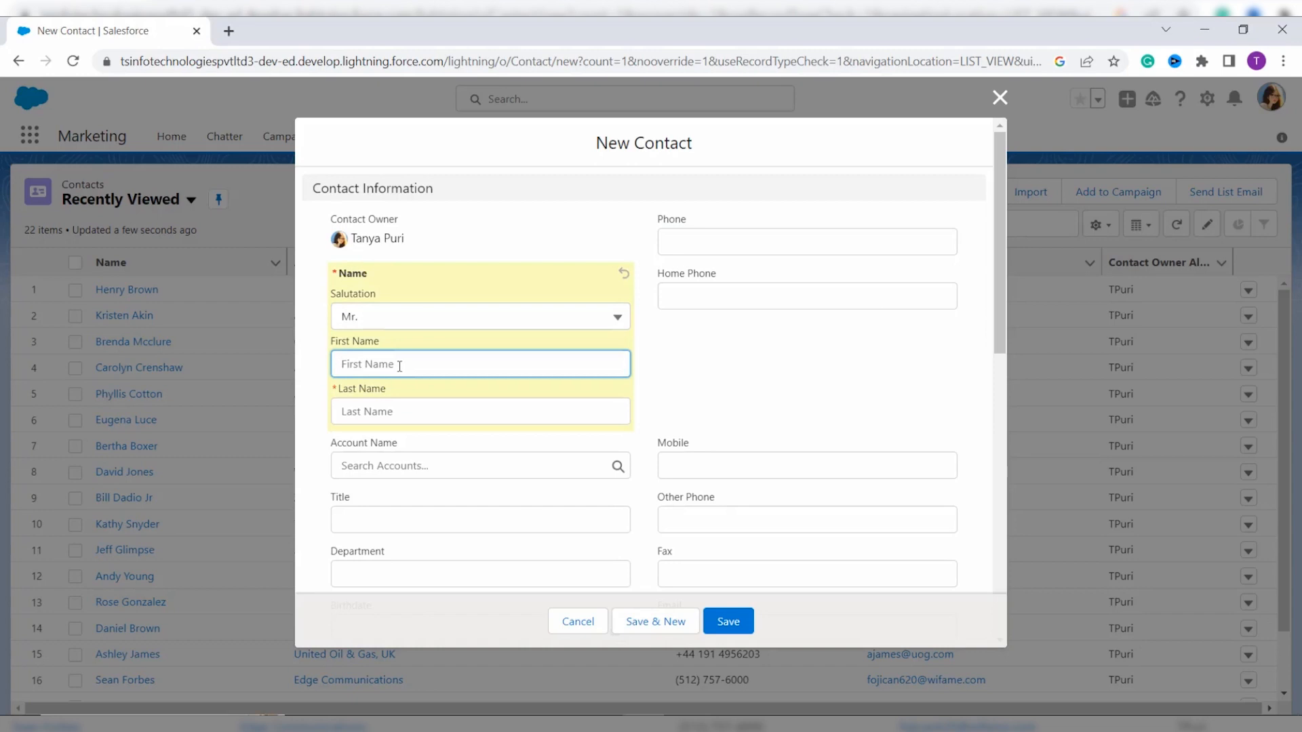
pyautogui.click(379, 407)
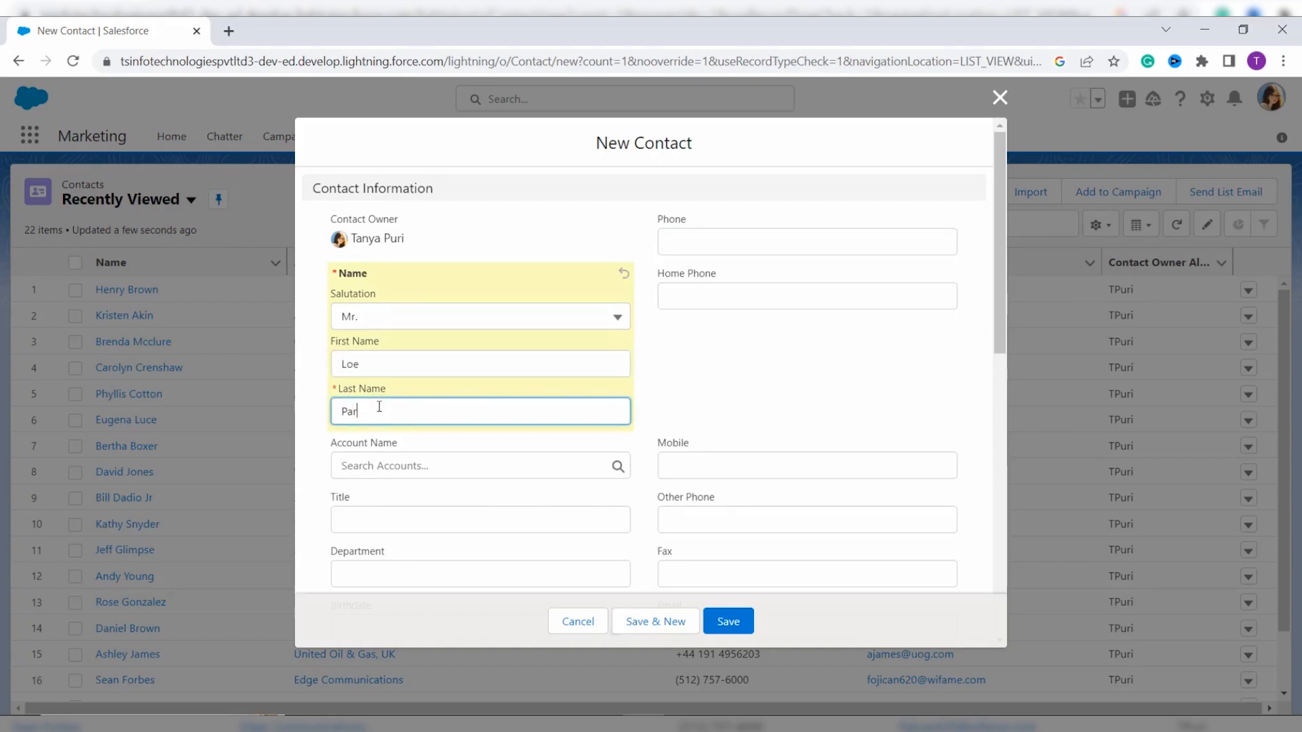
pyautogui.click(366, 467)
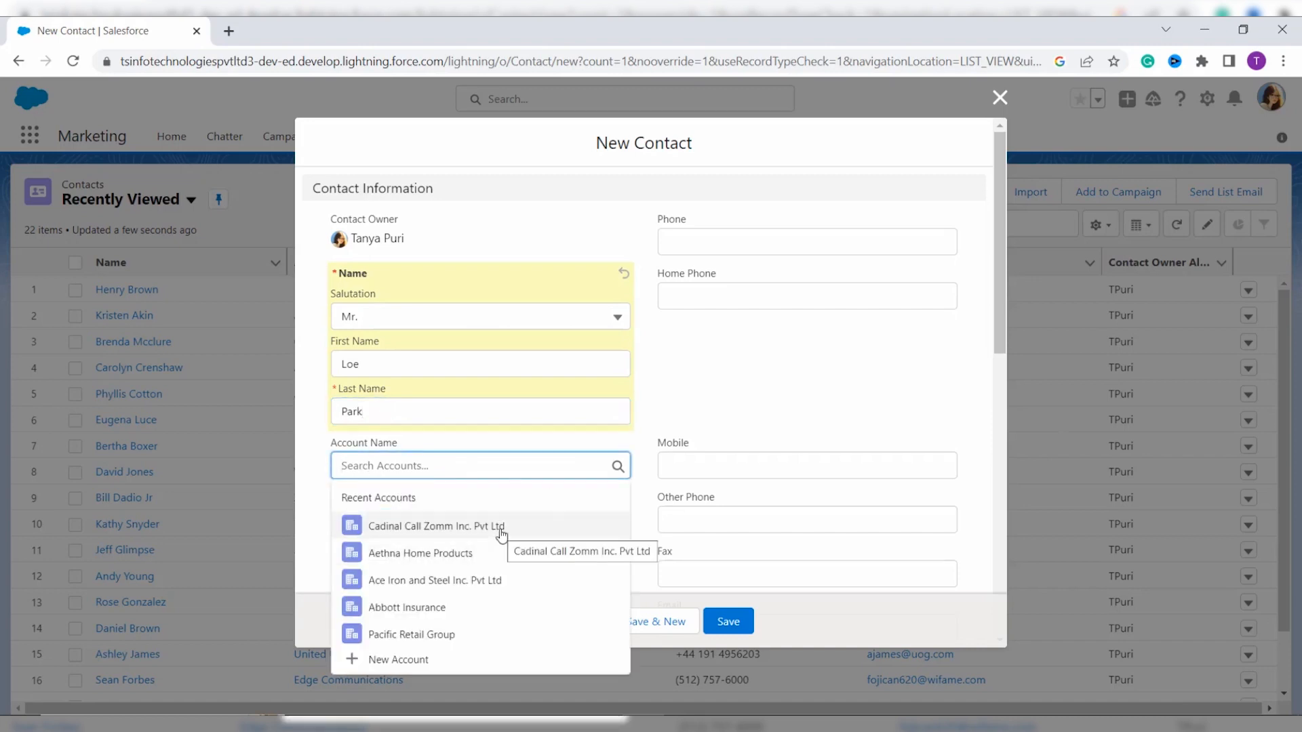
pyautogui.click(501, 528)
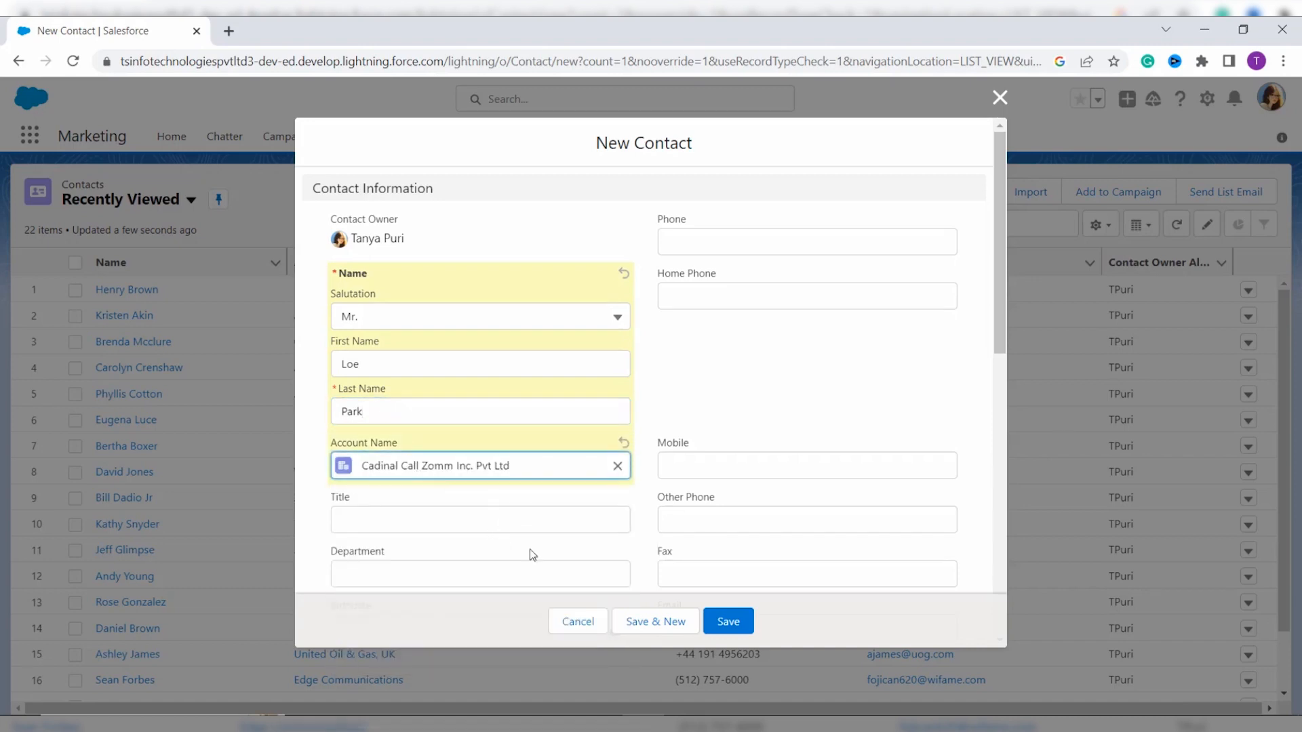
pyautogui.scroll(-1, 530, 552)
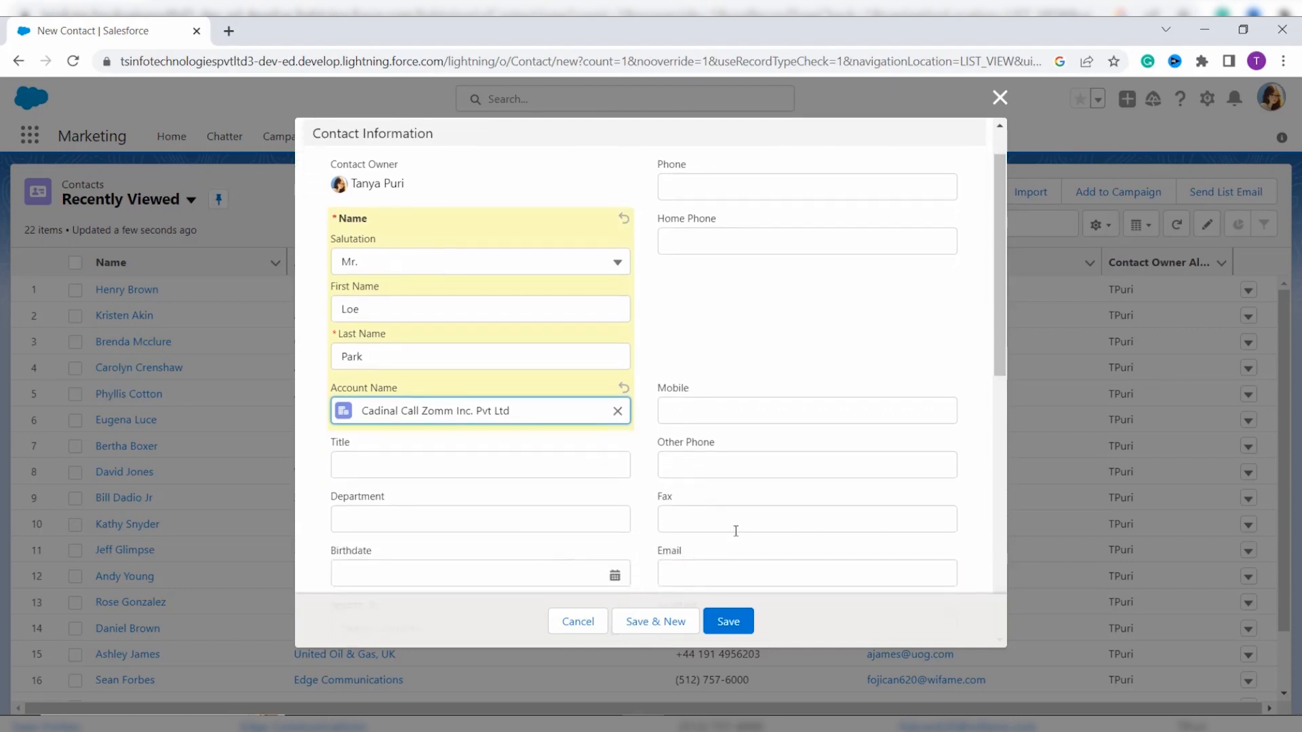
pyautogui.scroll(-5, 735, 531)
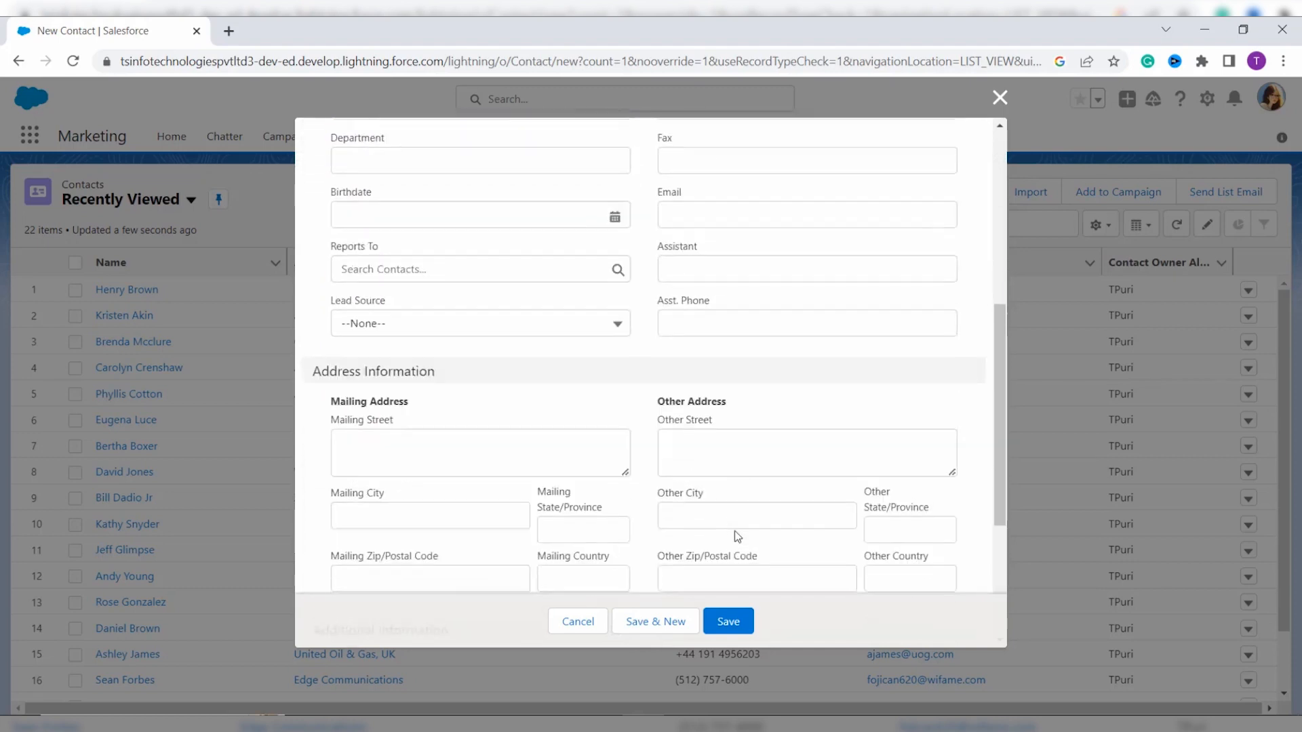
pyautogui.scroll(-2, 736, 535)
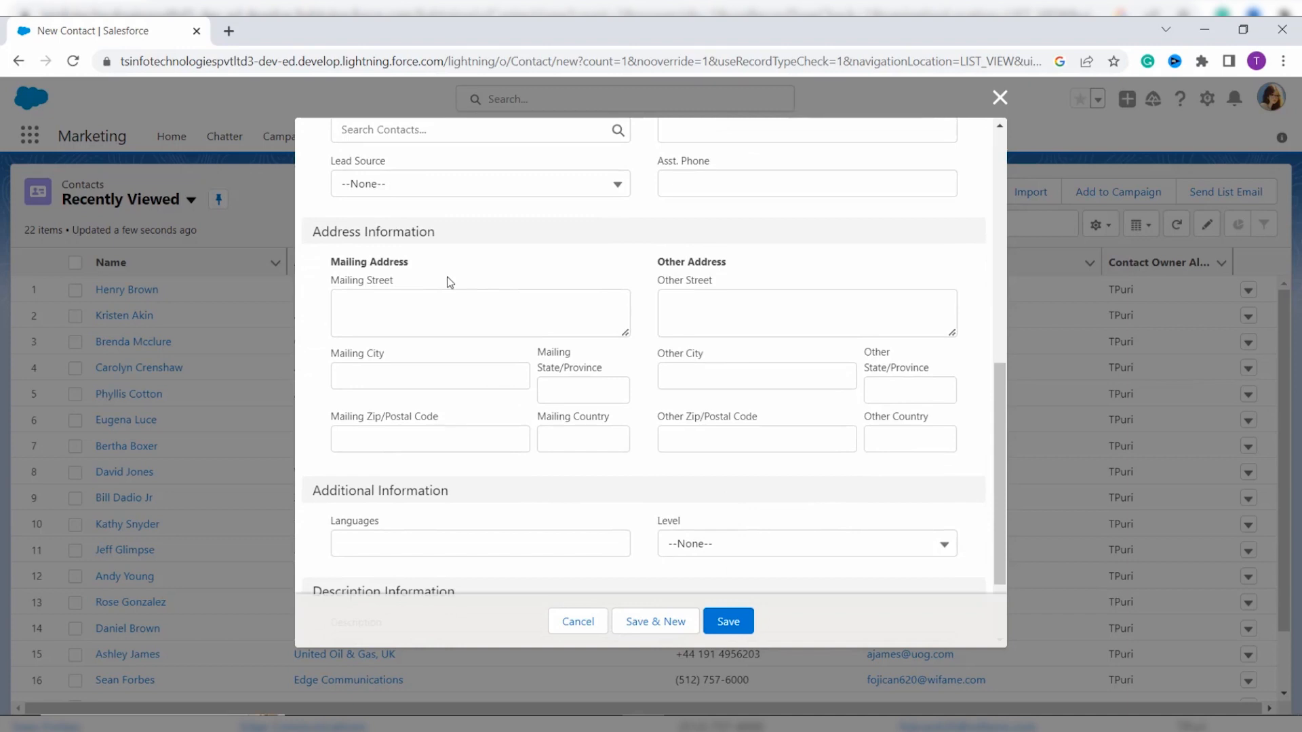
pyautogui.scroll(-2, 442, 471)
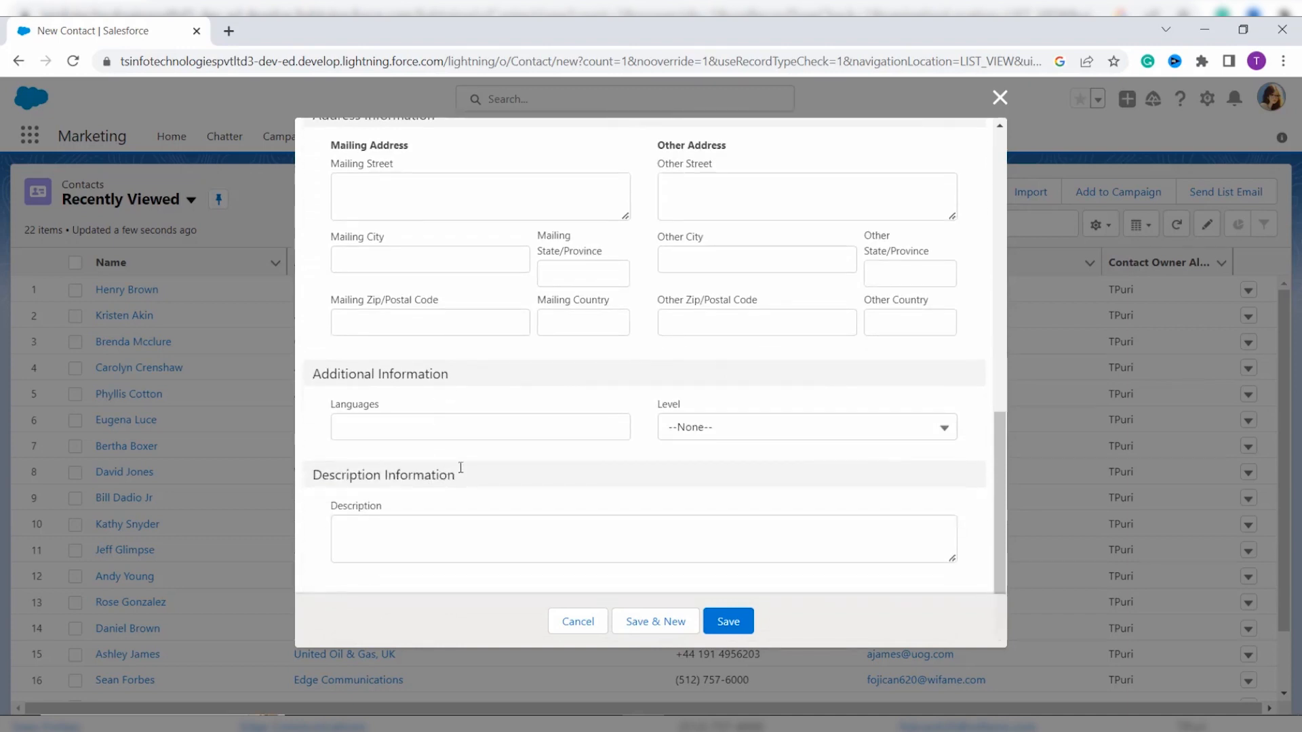
pyautogui.scroll(10, 592, 425)
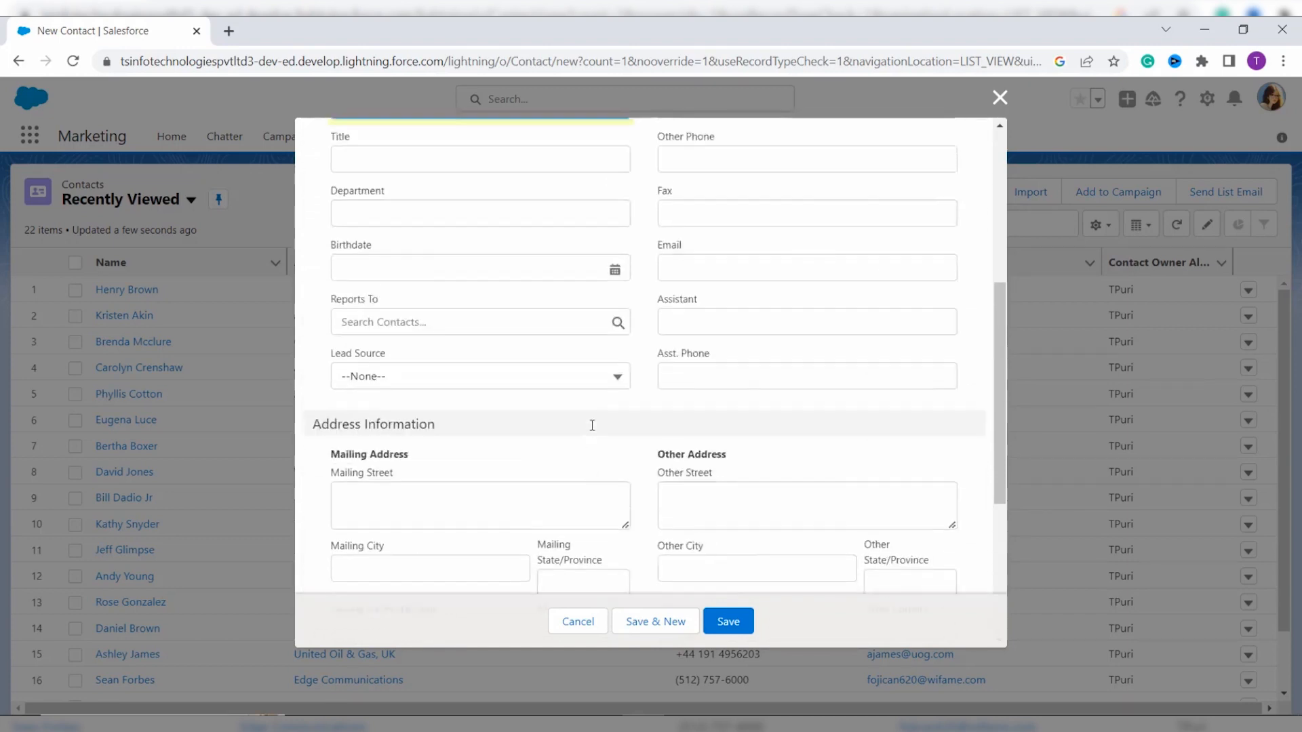
pyautogui.click(729, 622)
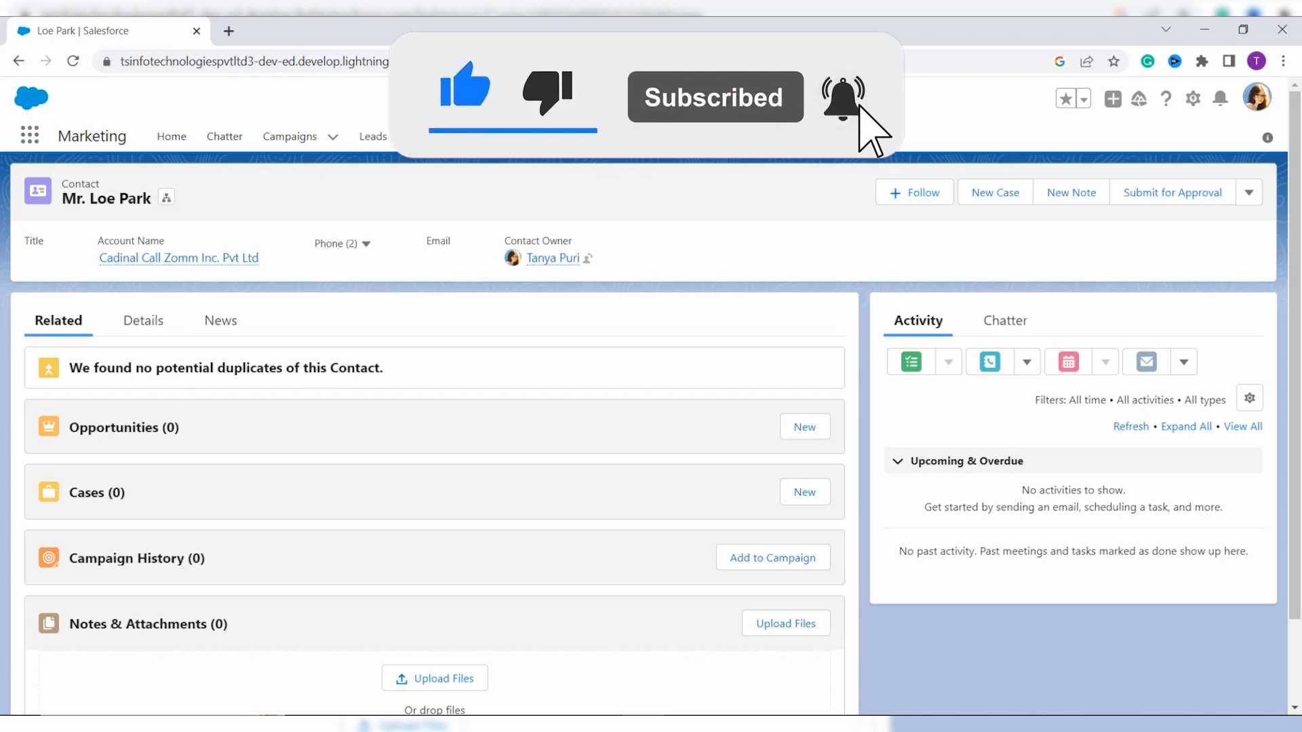
# Step: Switch to Salesforce Classic, open the new contact from Recent Items, and show Manage External User options
pyautogui.click(1257, 98)
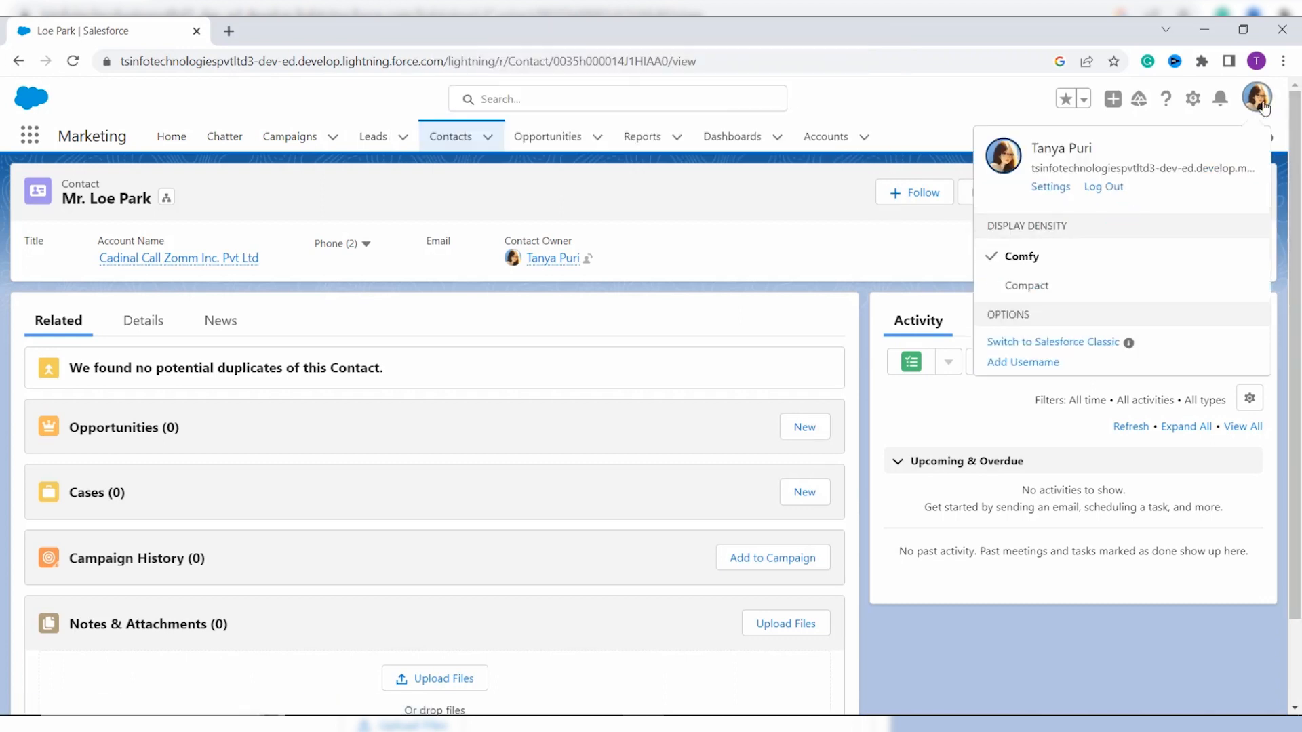
pyautogui.click(1093, 348)
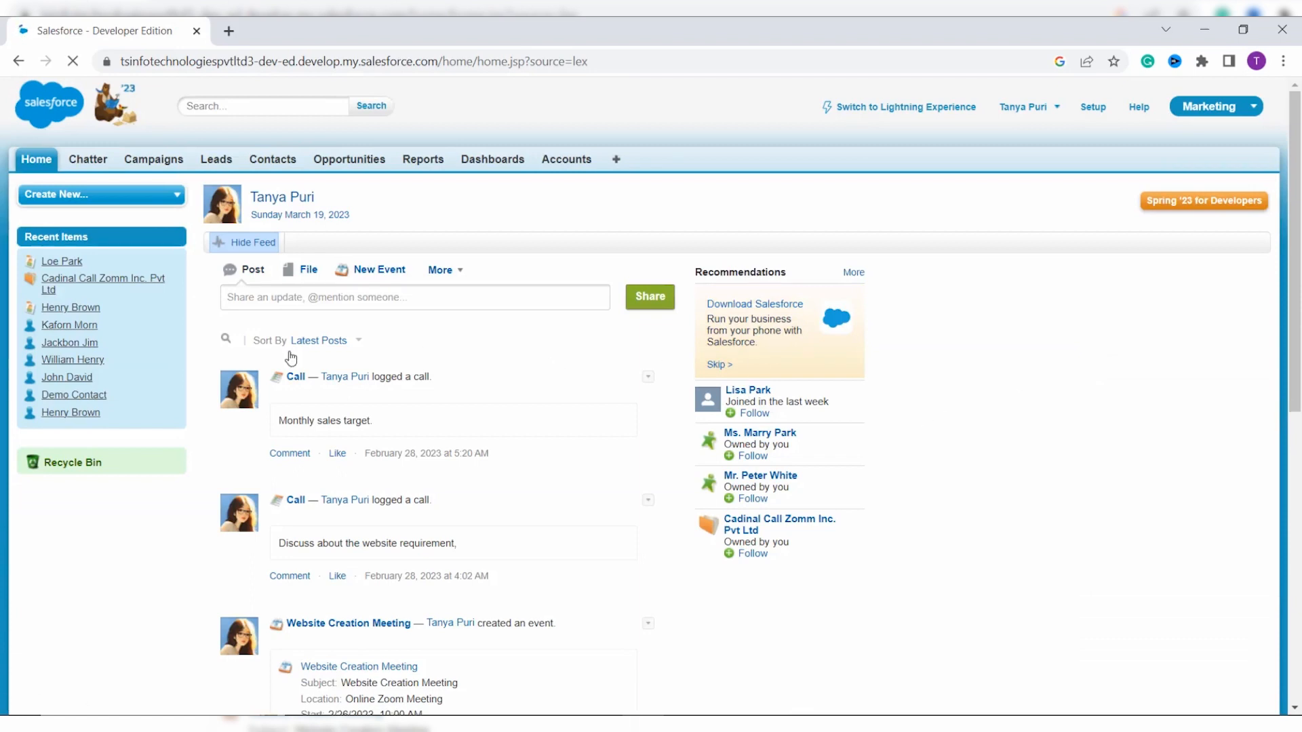
pyautogui.moveTo(77, 267)
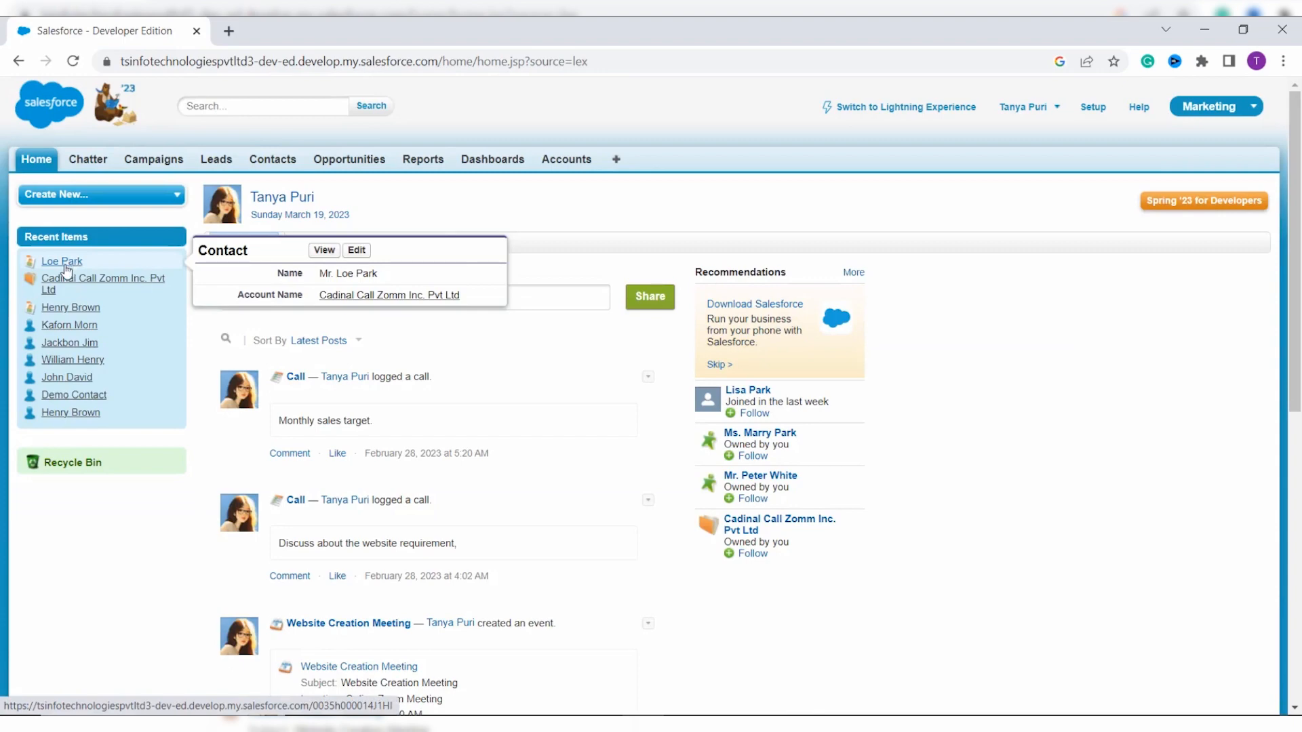
pyautogui.click(65, 265)
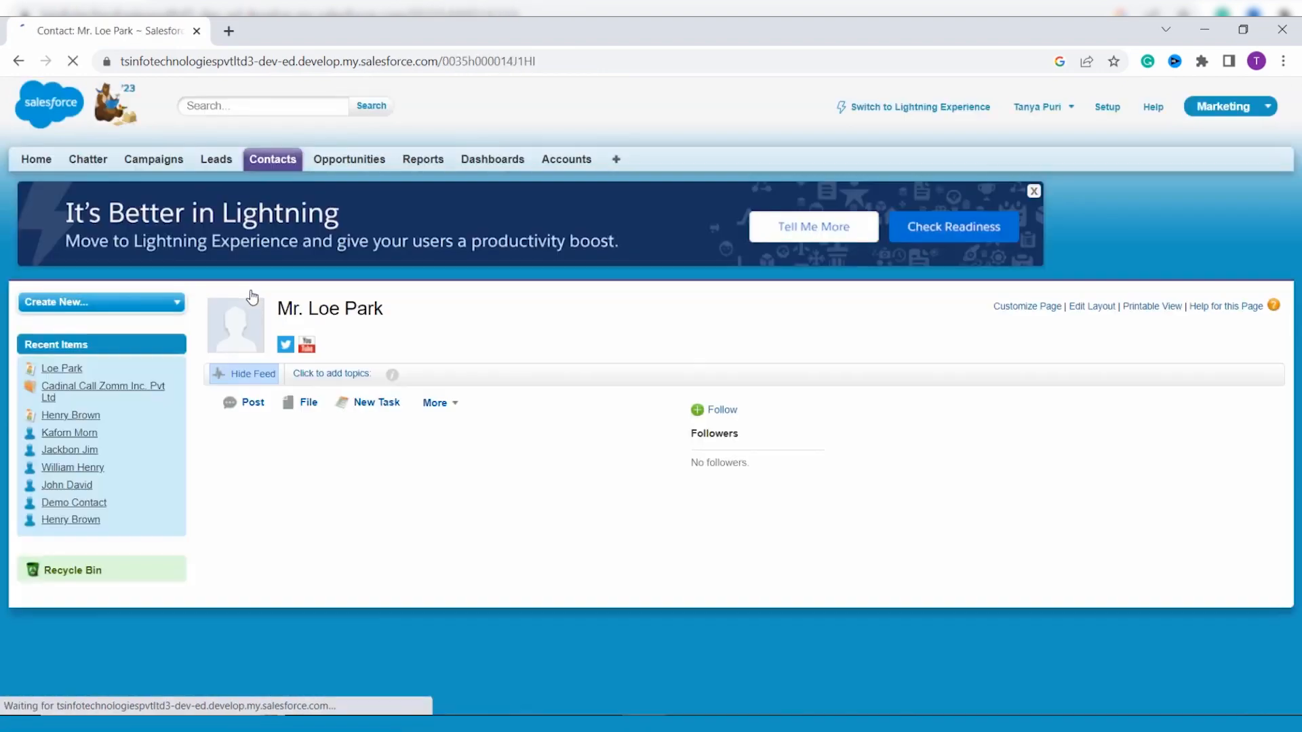
pyautogui.scroll(-1, 743, 488)
pyautogui.click(753, 495)
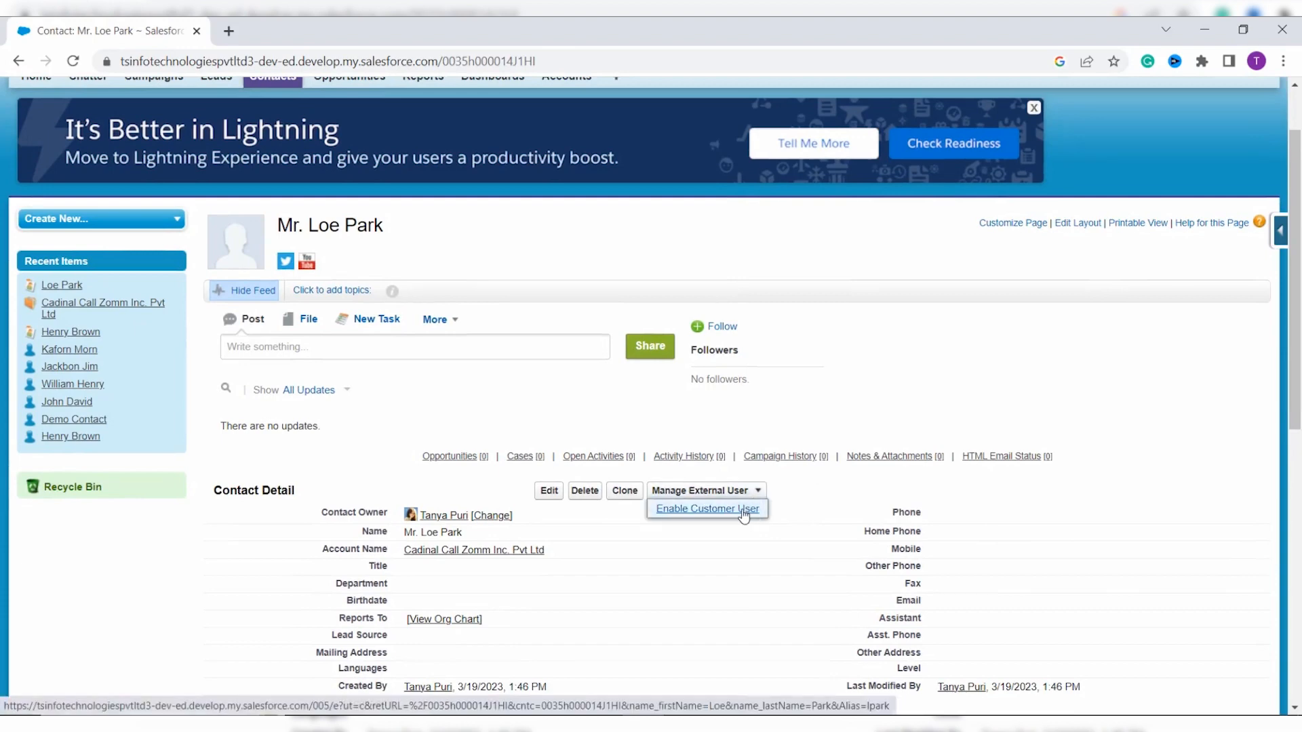
# Step: Enable the contact as a customer user, pasting the temporary email and auto-filling the username
pyautogui.click(742, 512)
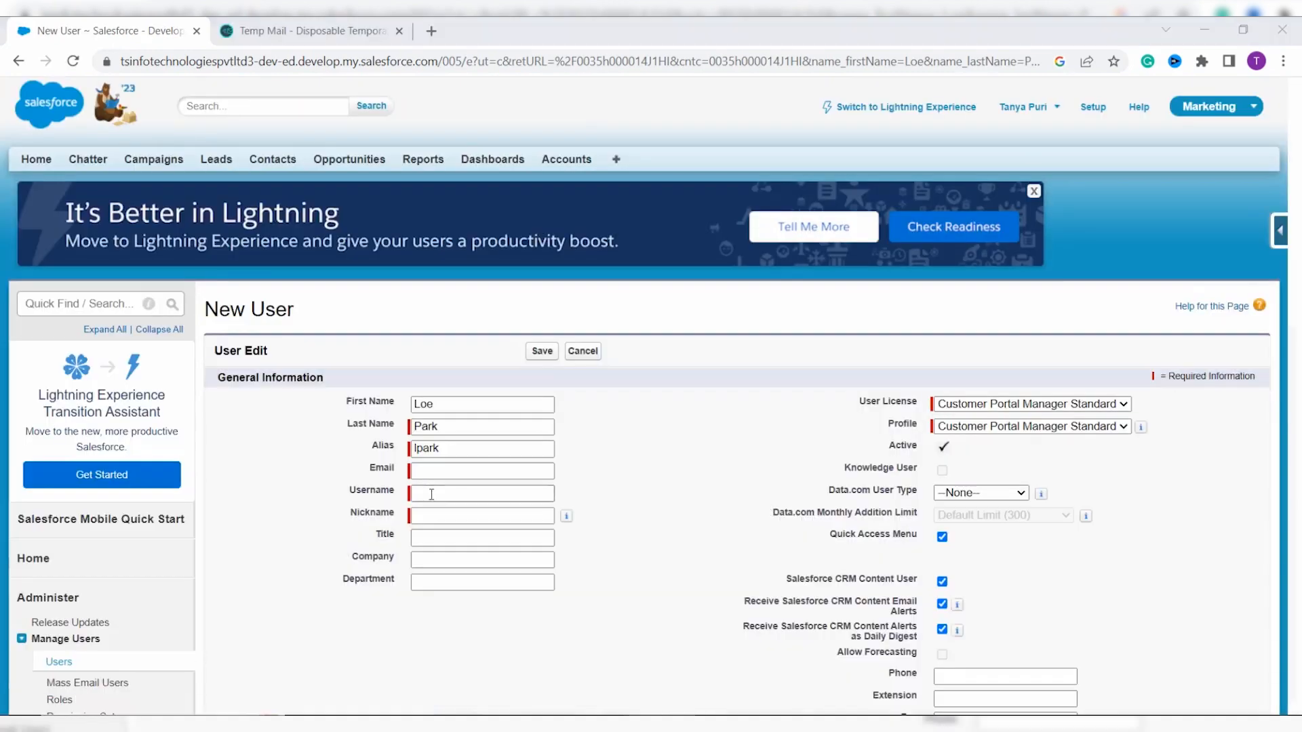
pyautogui.click(430, 473)
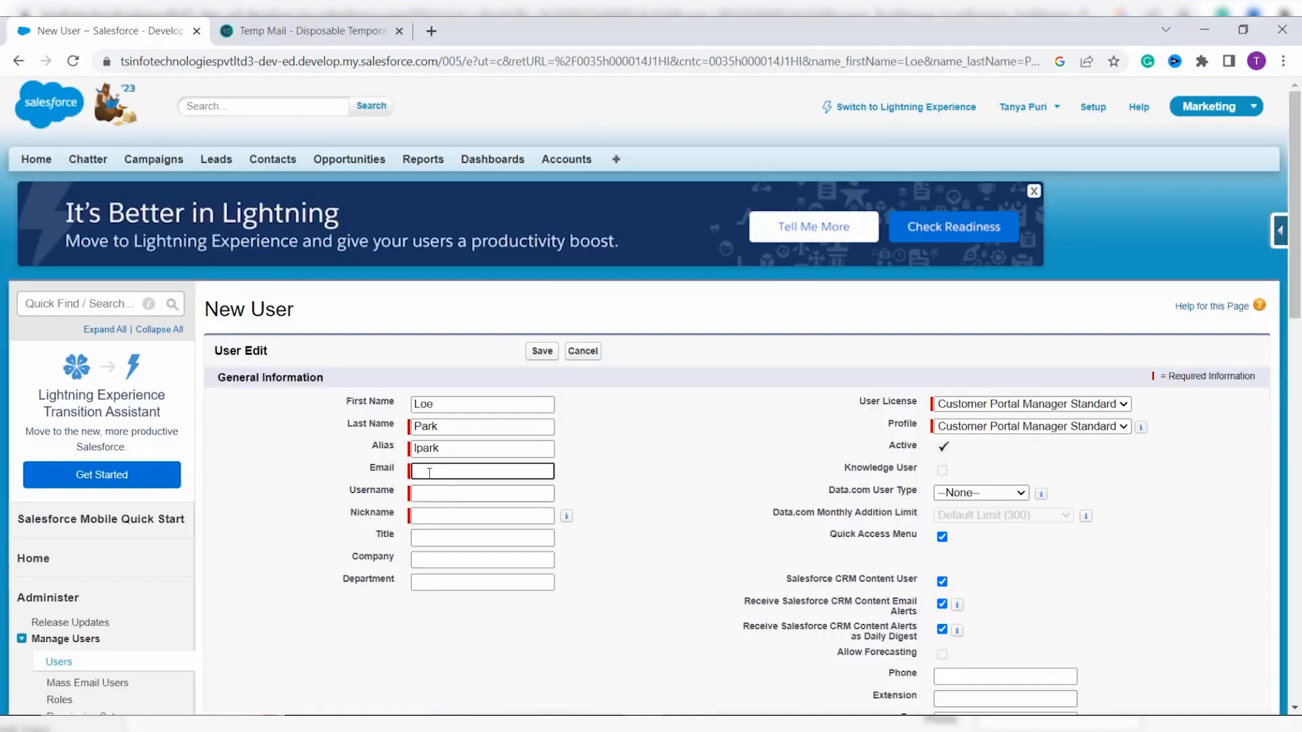
pyautogui.hotkey('ctrl', 'v')
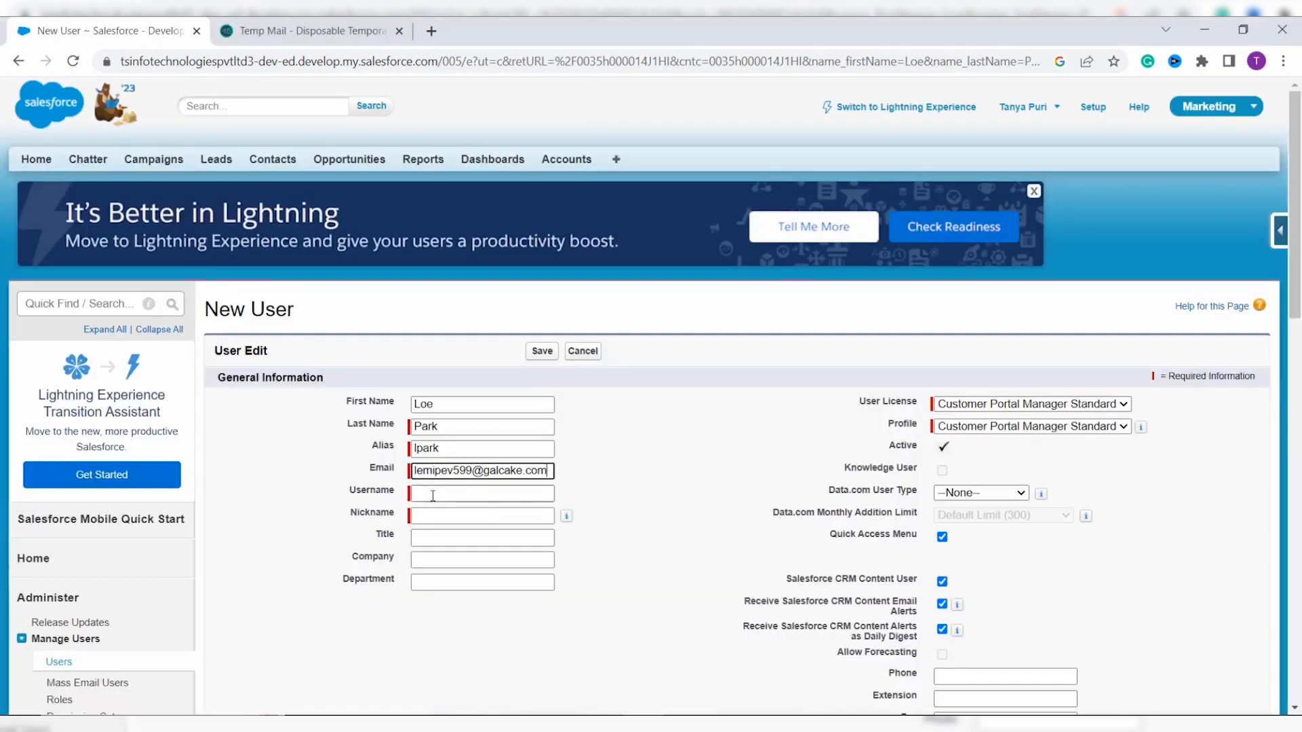
pyautogui.doubleClick(433, 494)
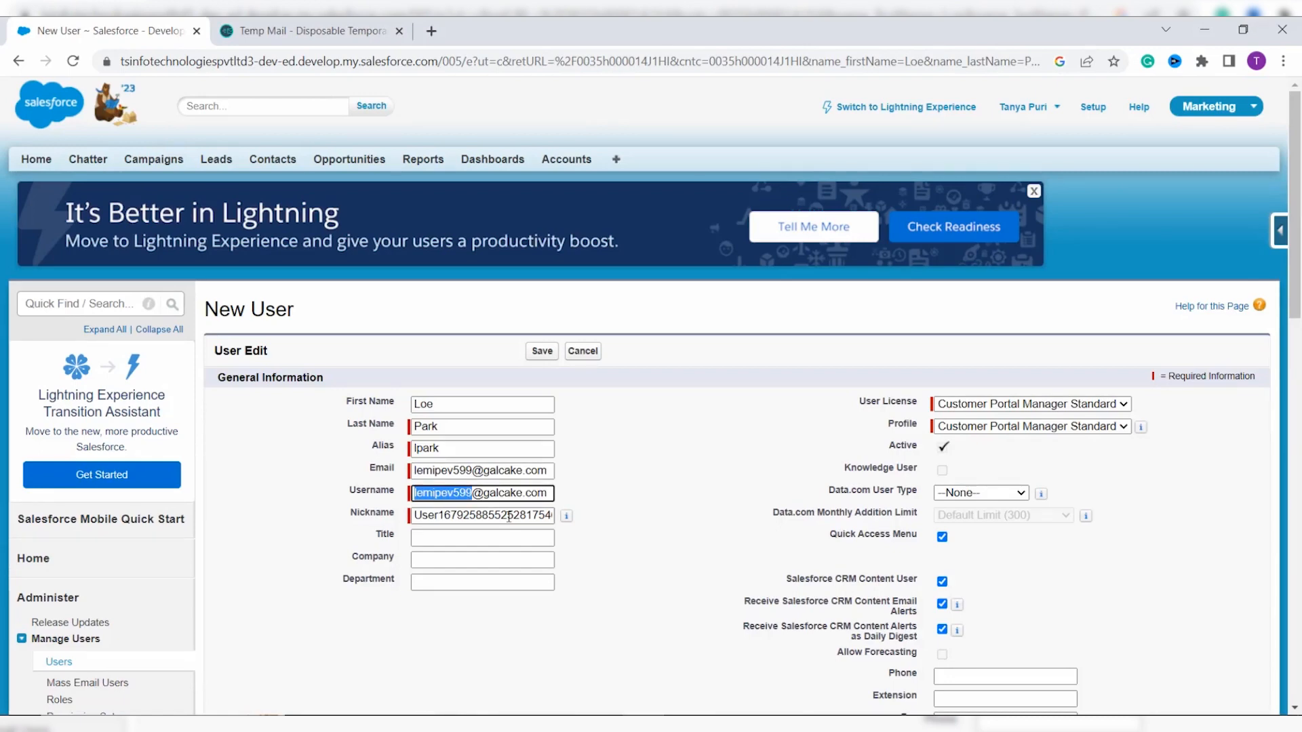
# Step: Set the license to Customer Community Login and profile to Help Service Community Profile, then save
pyautogui.click(1021, 403)
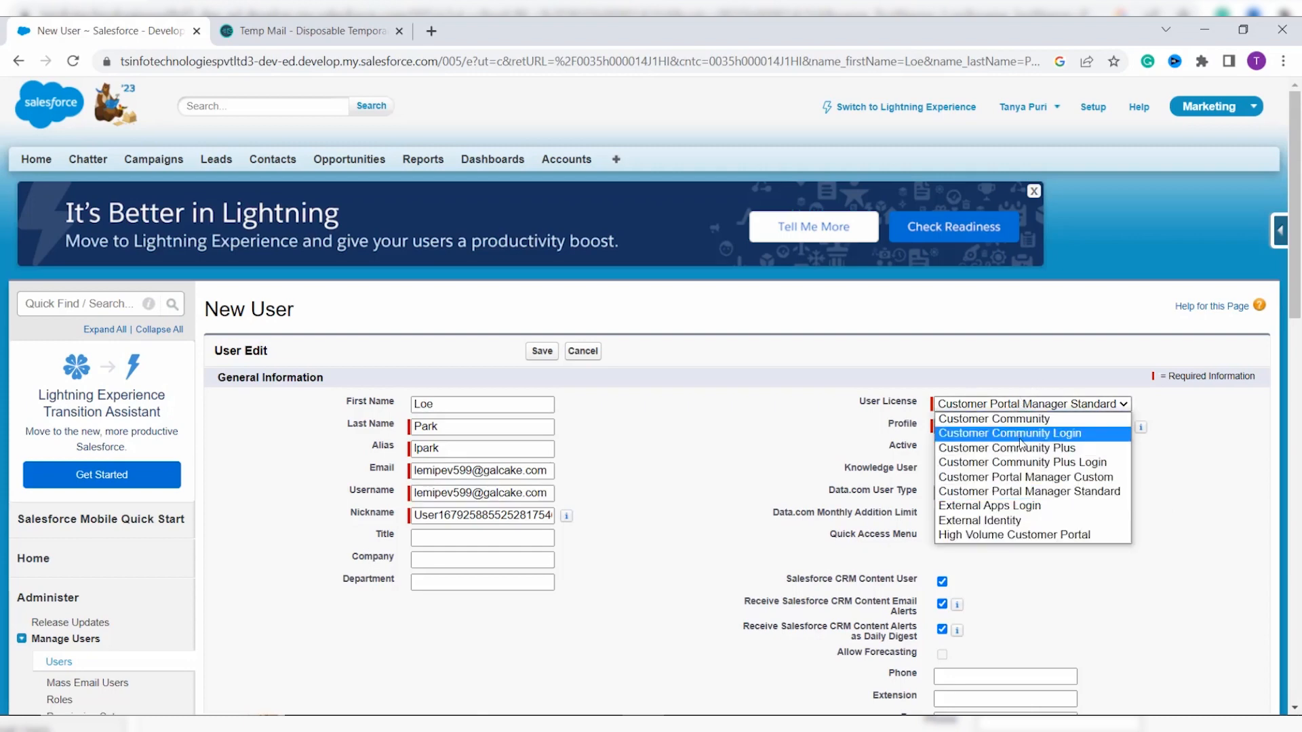
pyautogui.click(1022, 434)
pyautogui.click(1019, 427)
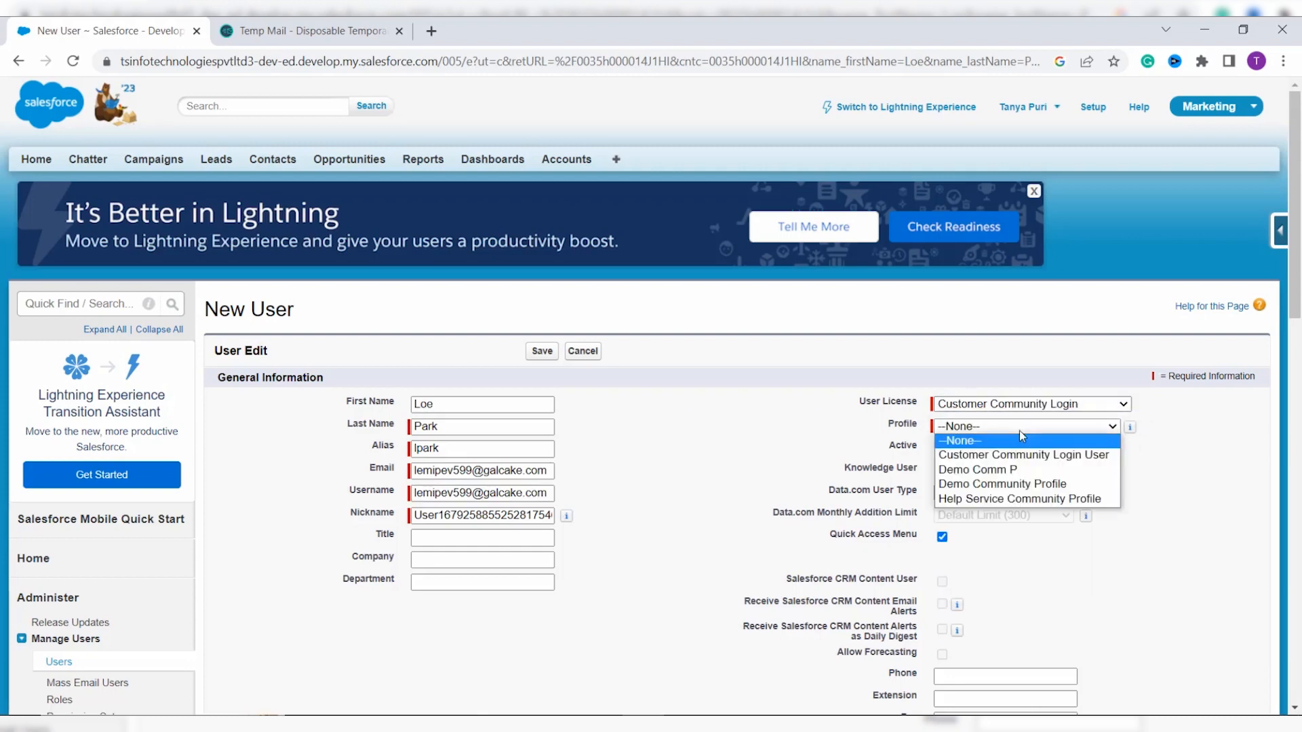
pyautogui.click(1020, 501)
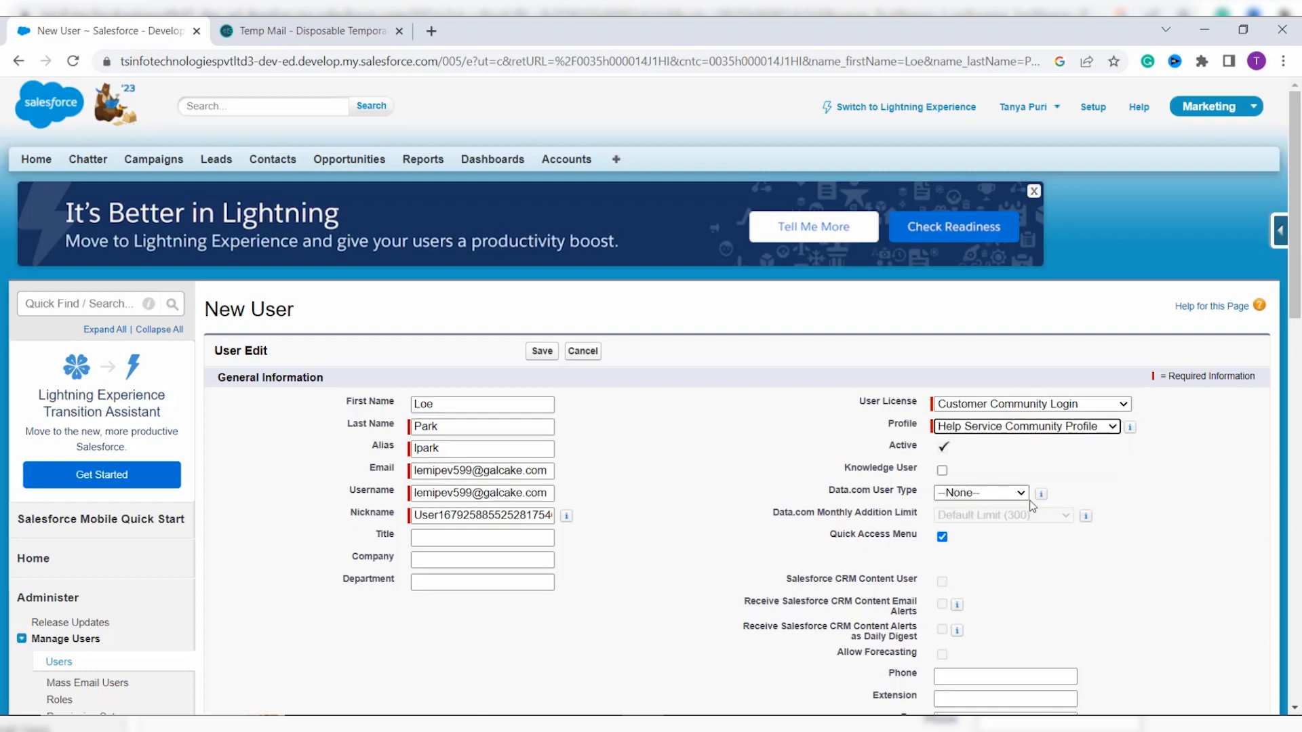
pyautogui.scroll(-5, 762, 537)
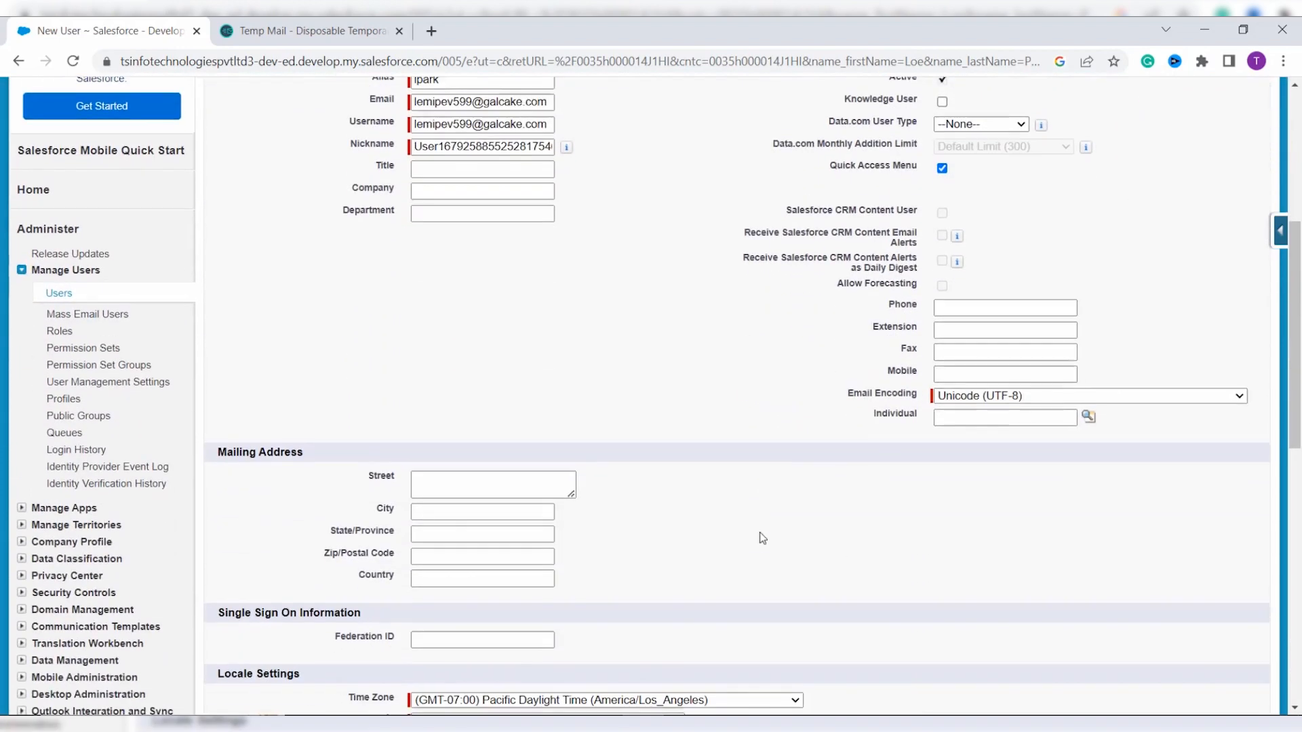
pyautogui.scroll(-4, 901, 457)
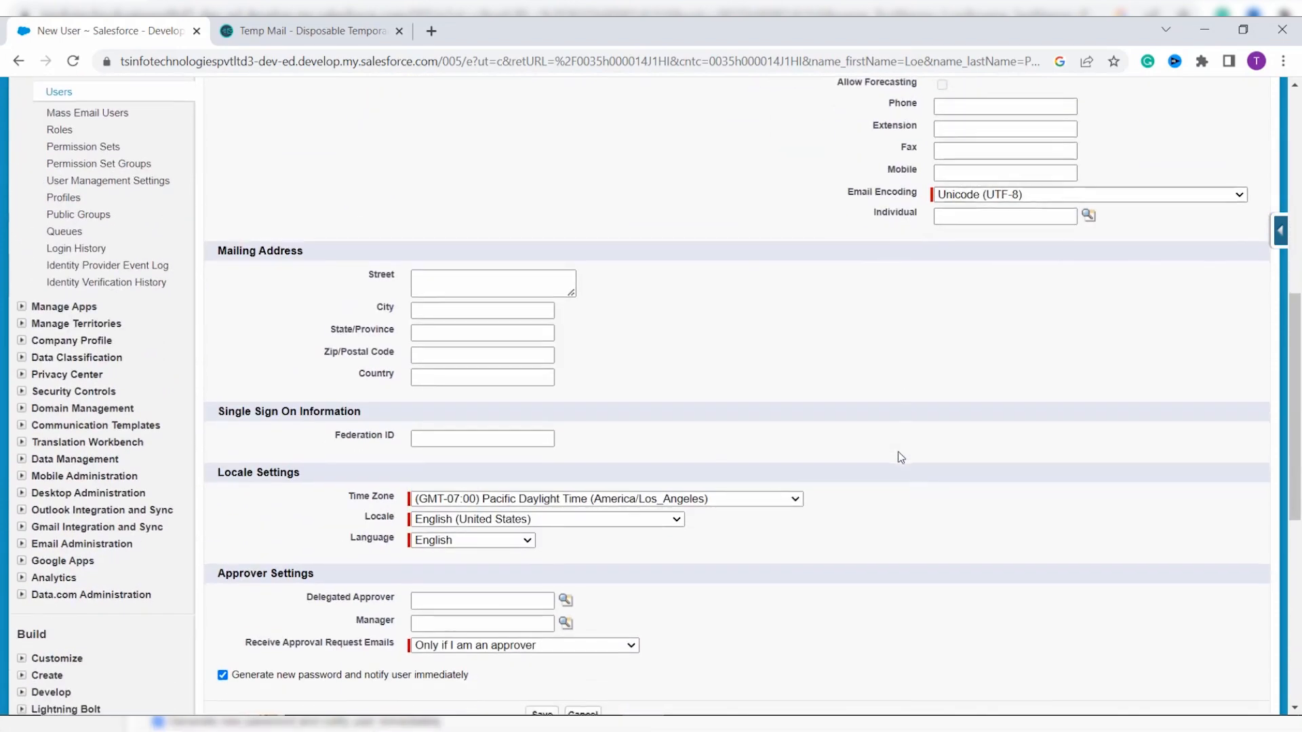
pyautogui.scroll(10, 901, 457)
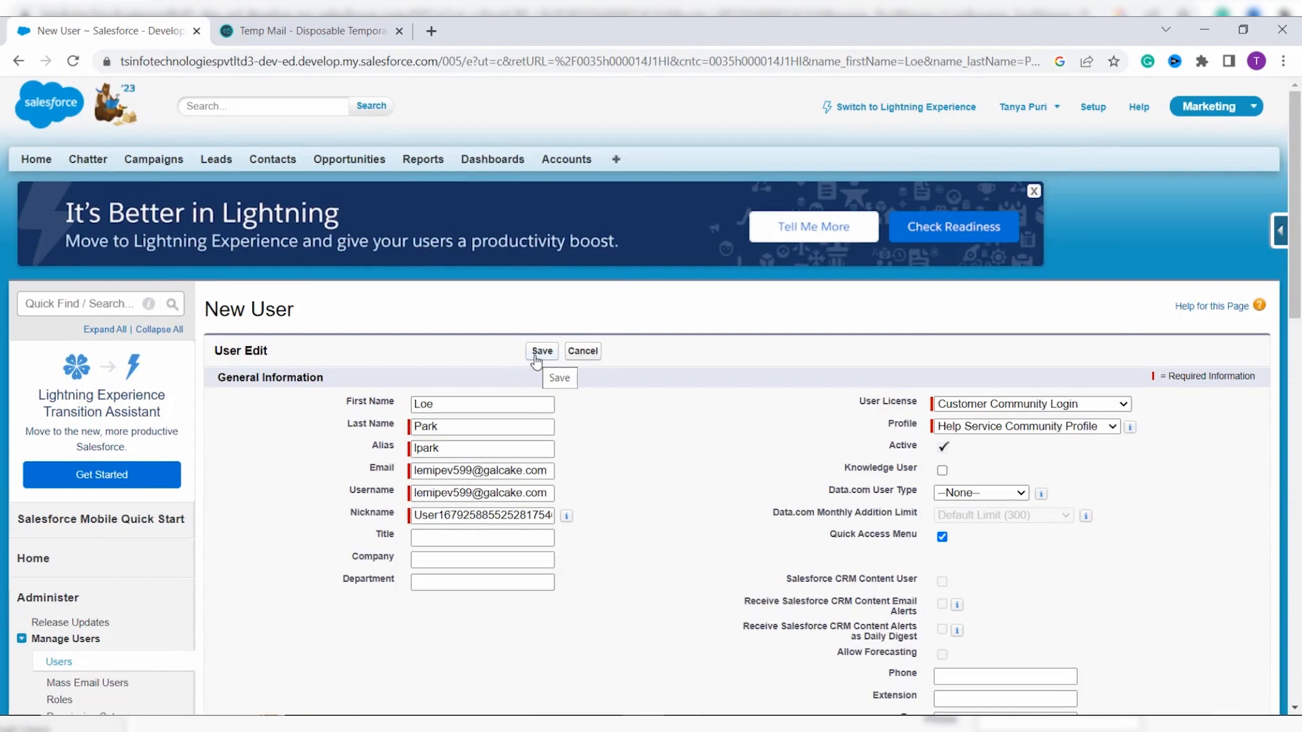
pyautogui.click(542, 352)
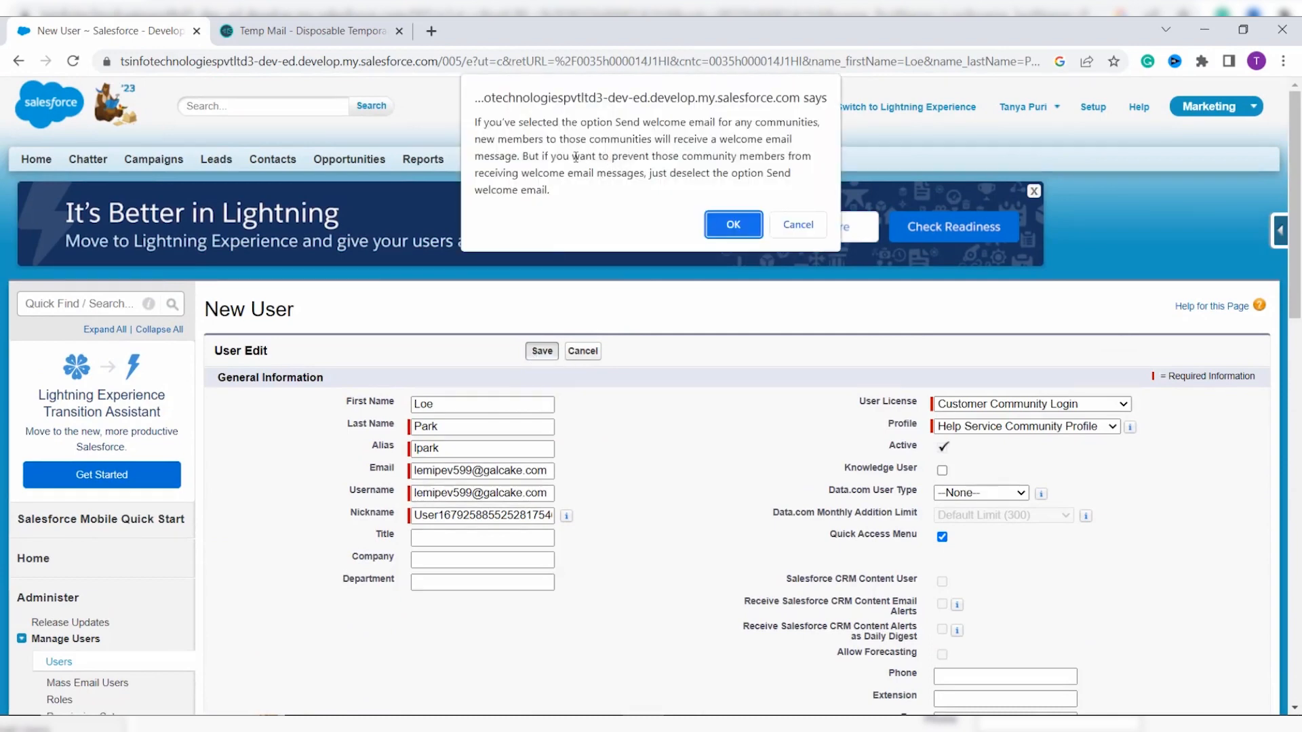
# Step: Accept the welcome-email notice so the community user record is saved and displayed
pyautogui.click(746, 231)
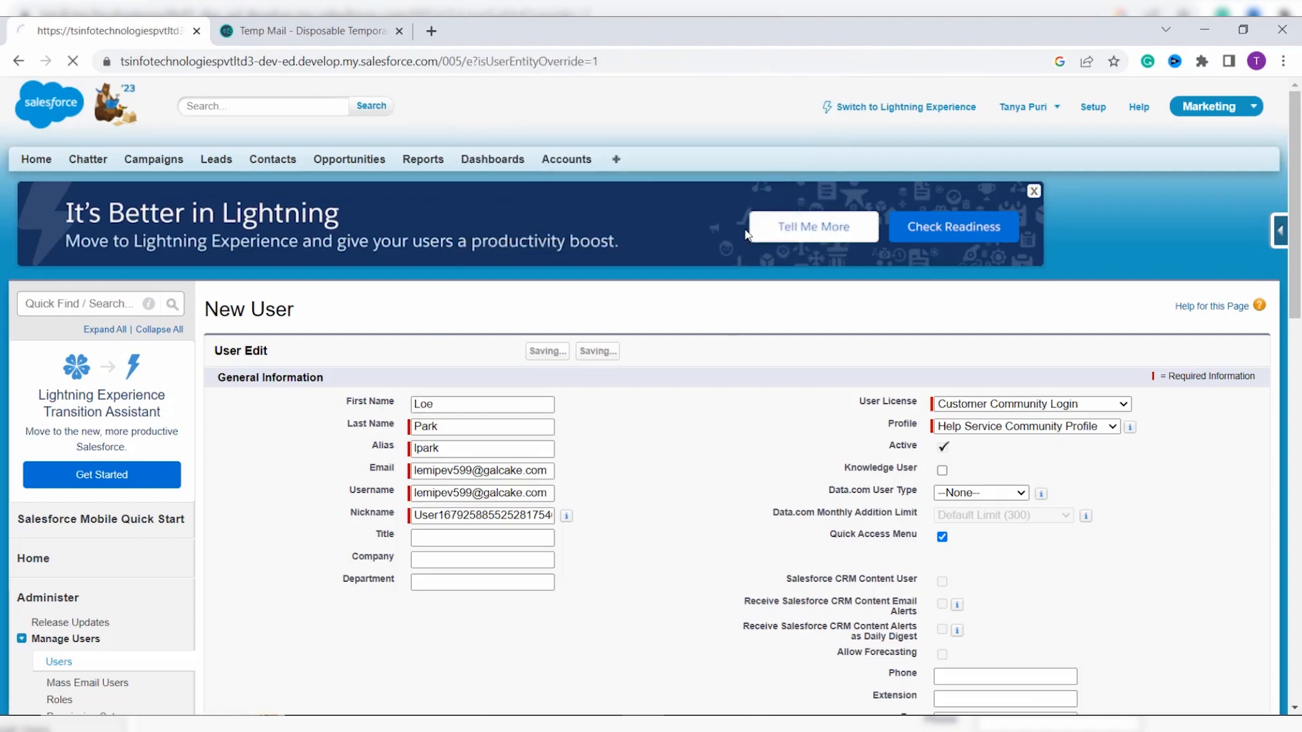
pyautogui.scroll(-1, 709, 484)
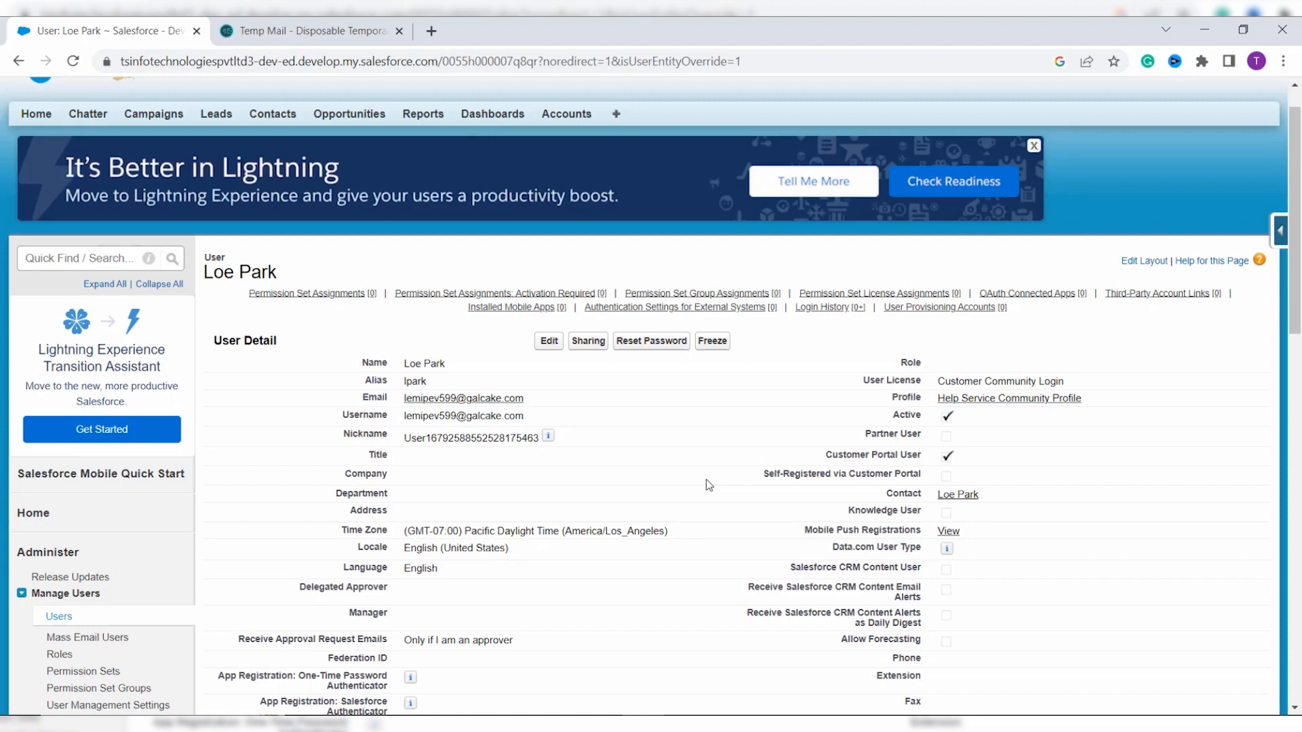
# Step: Open the "Welcome to Help Service" email in the Temp Mail inbox and read its login link
pyautogui.click(320, 21)
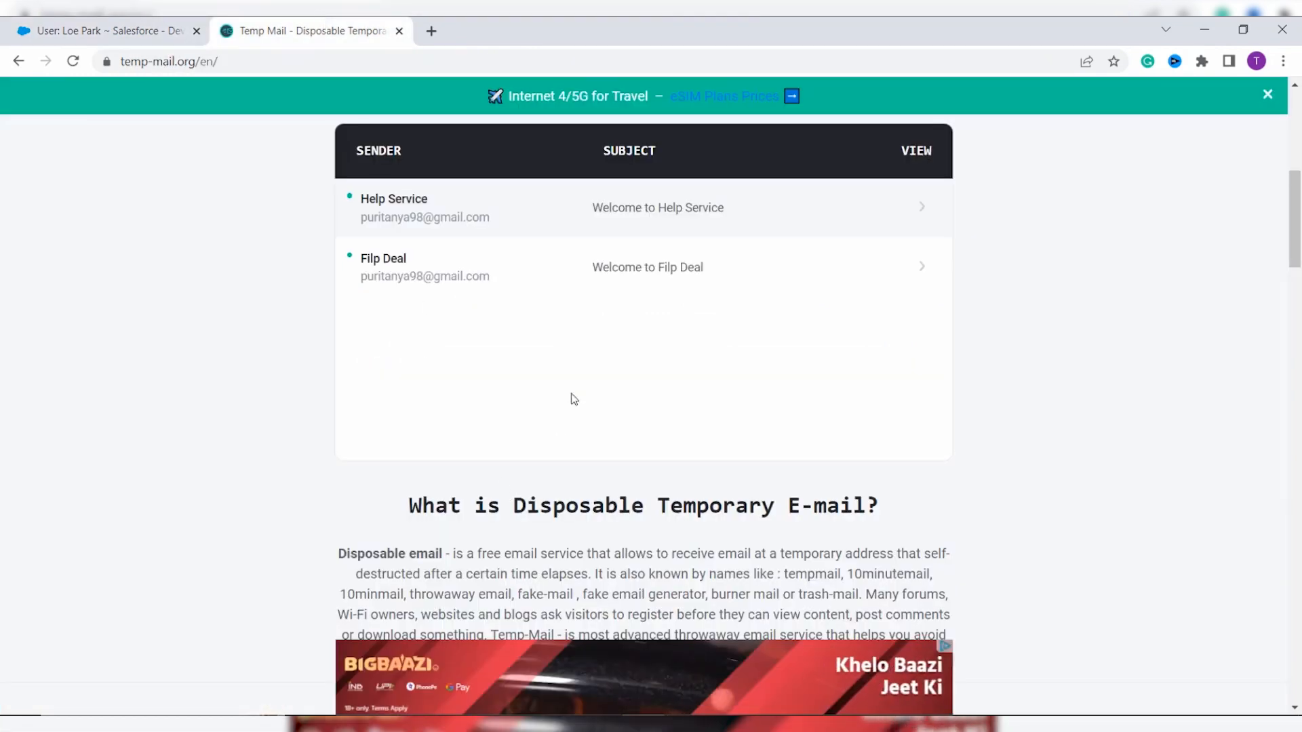
pyautogui.scroll(2, 575, 394)
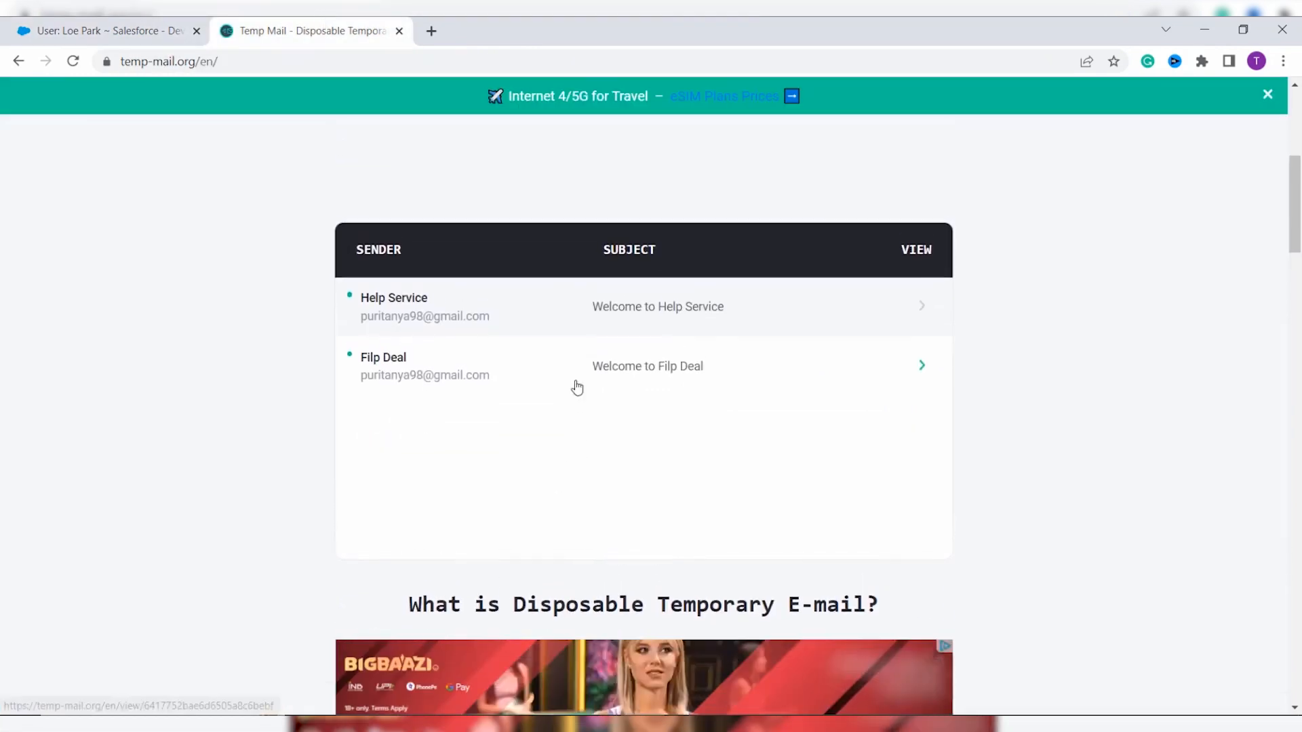
pyautogui.click(402, 305)
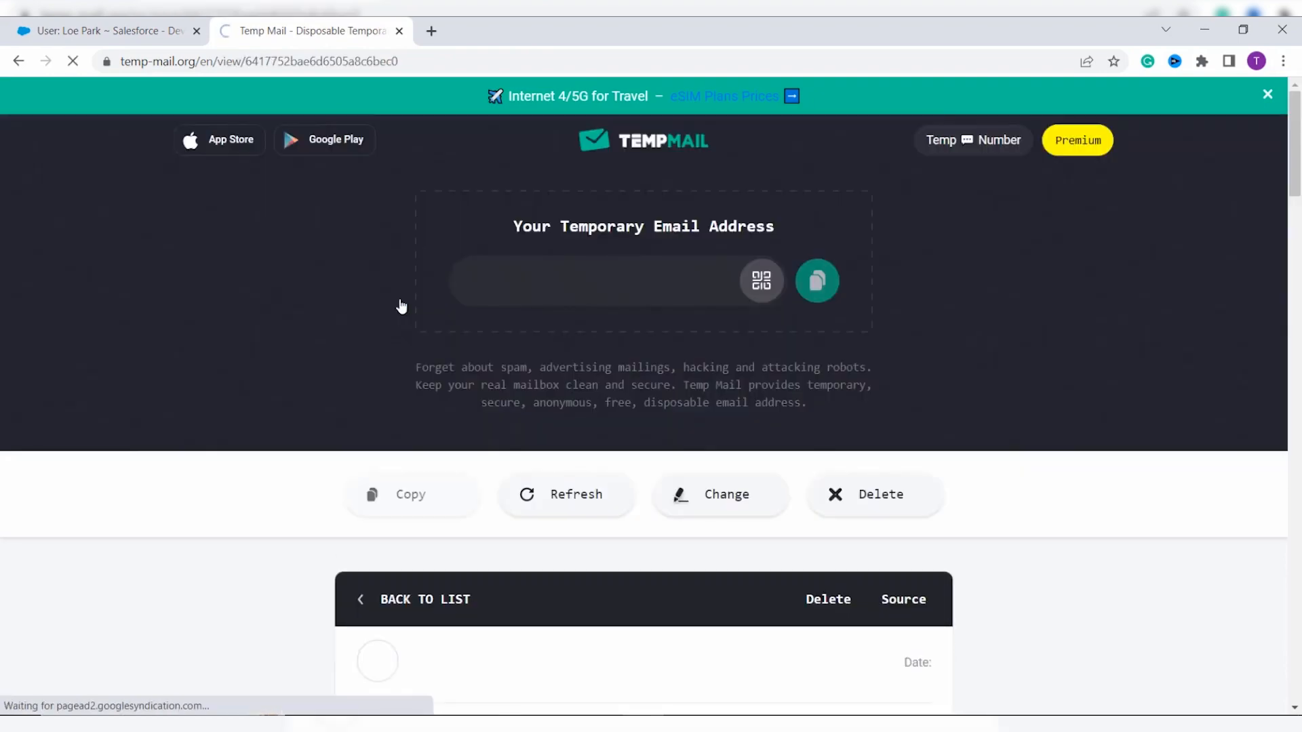
pyautogui.scroll(-3, 601, 465)
pyautogui.scroll(-2, 395, 450)
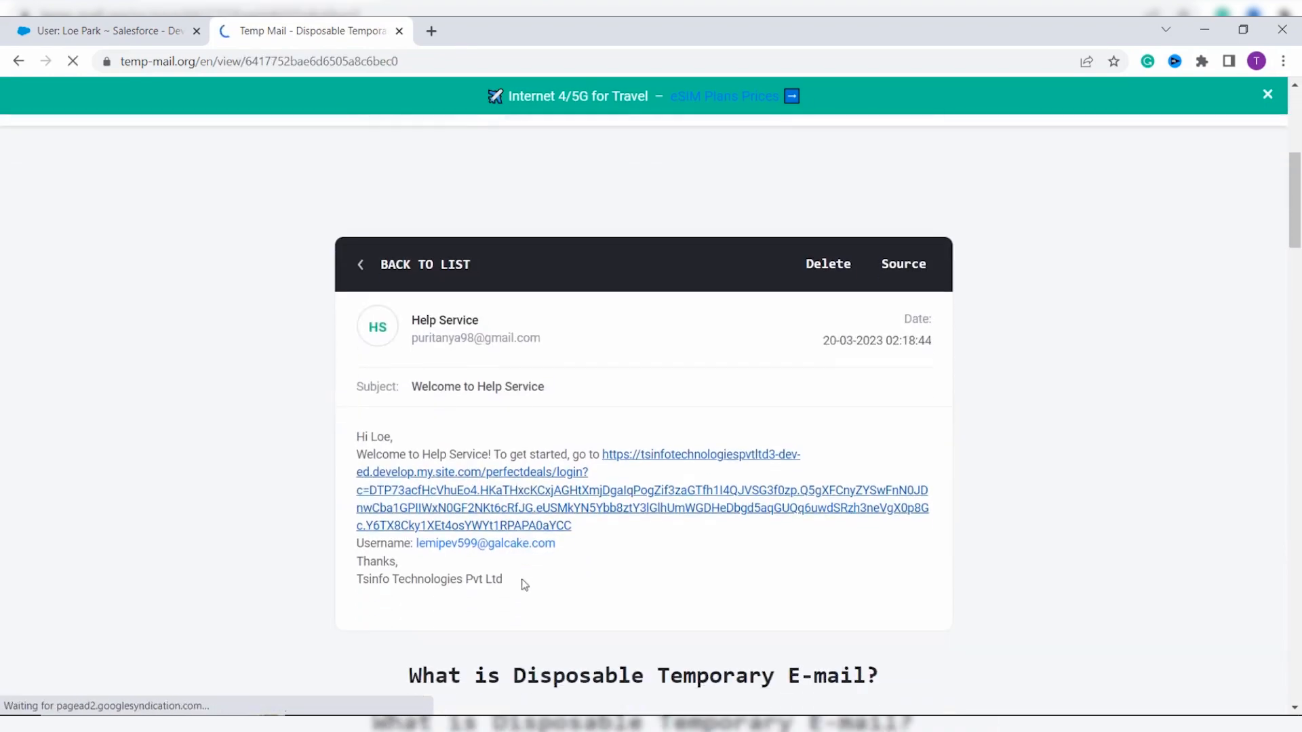
# Step: Follow the email's login link to the Change Your Password page and focus Confirm New Password
pyautogui.click(505, 508)
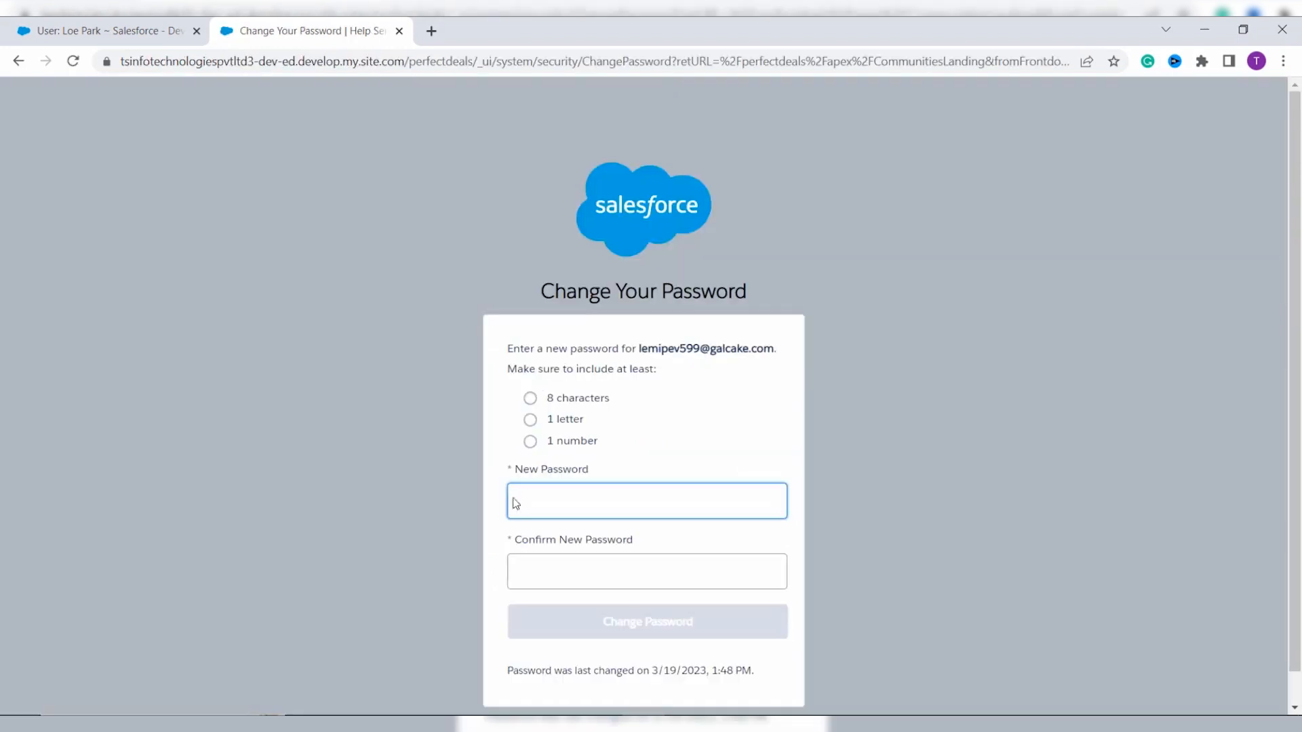
pyautogui.scroll(-1, 601, 458)
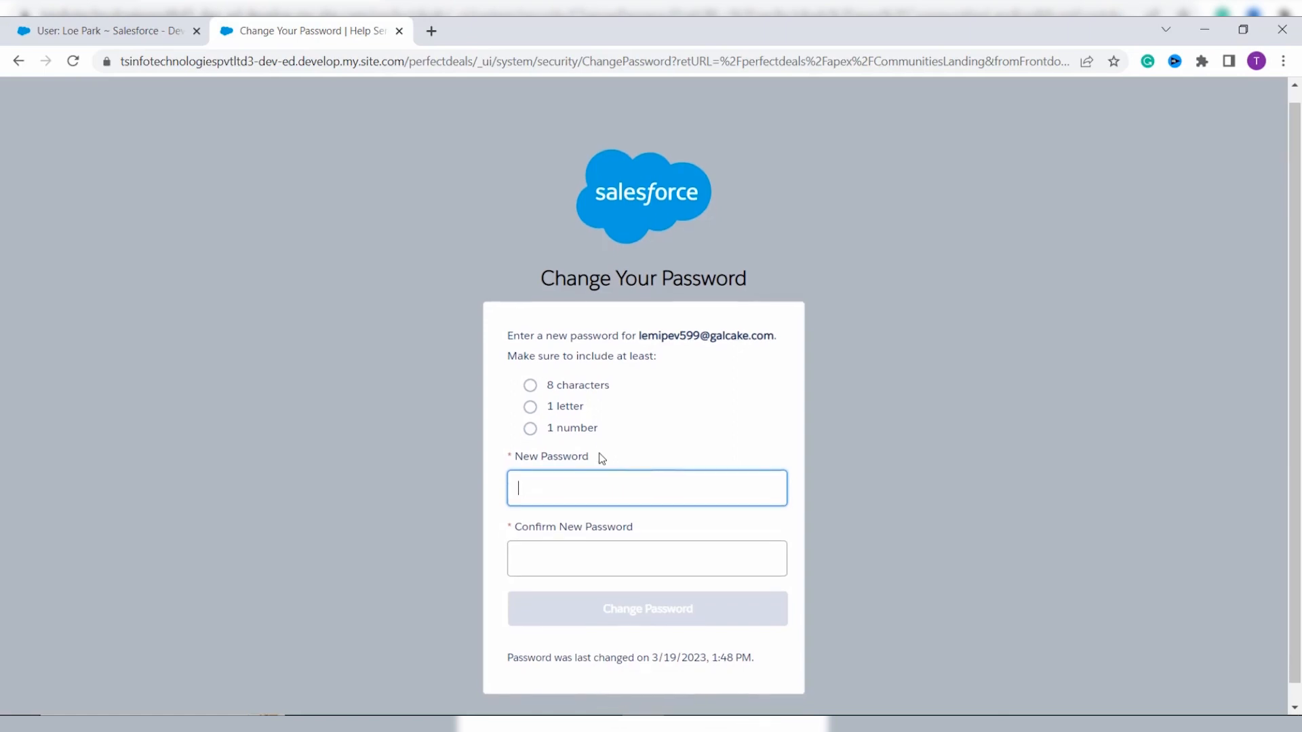
pyautogui.scroll(-1, 600, 456)
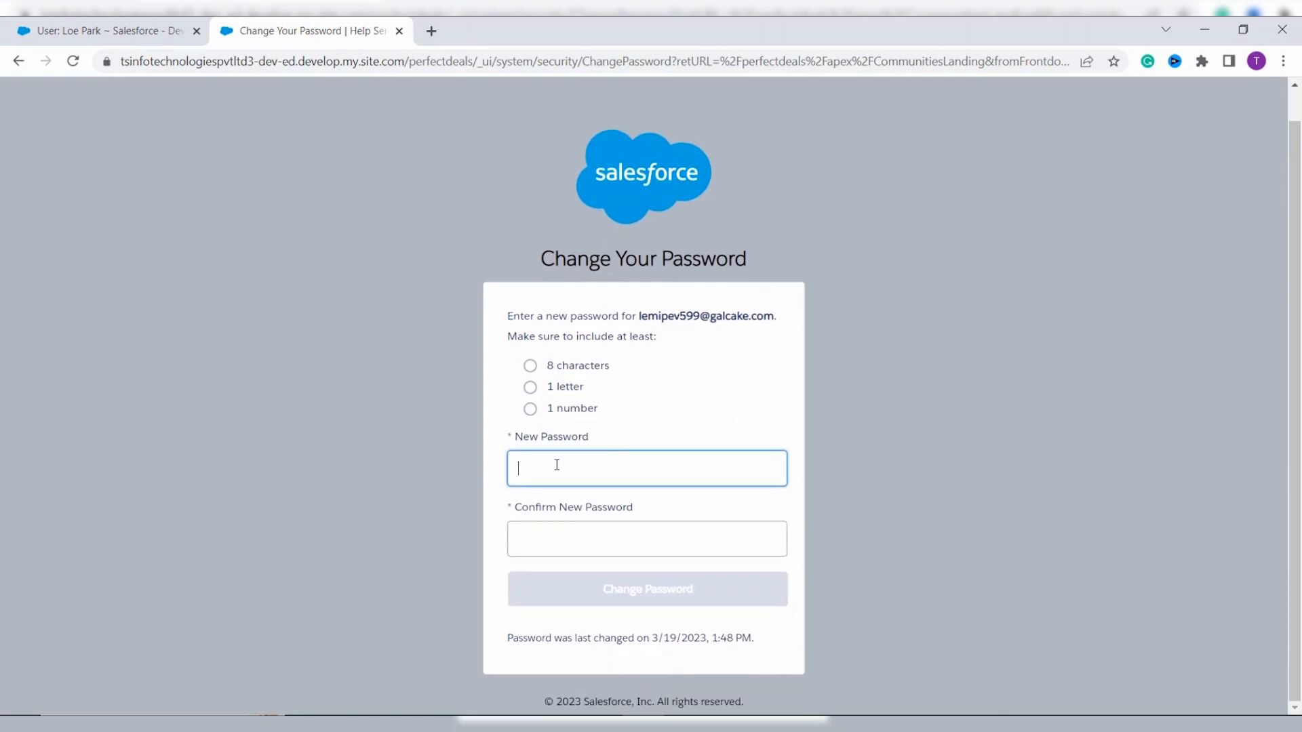
pyautogui.click(540, 540)
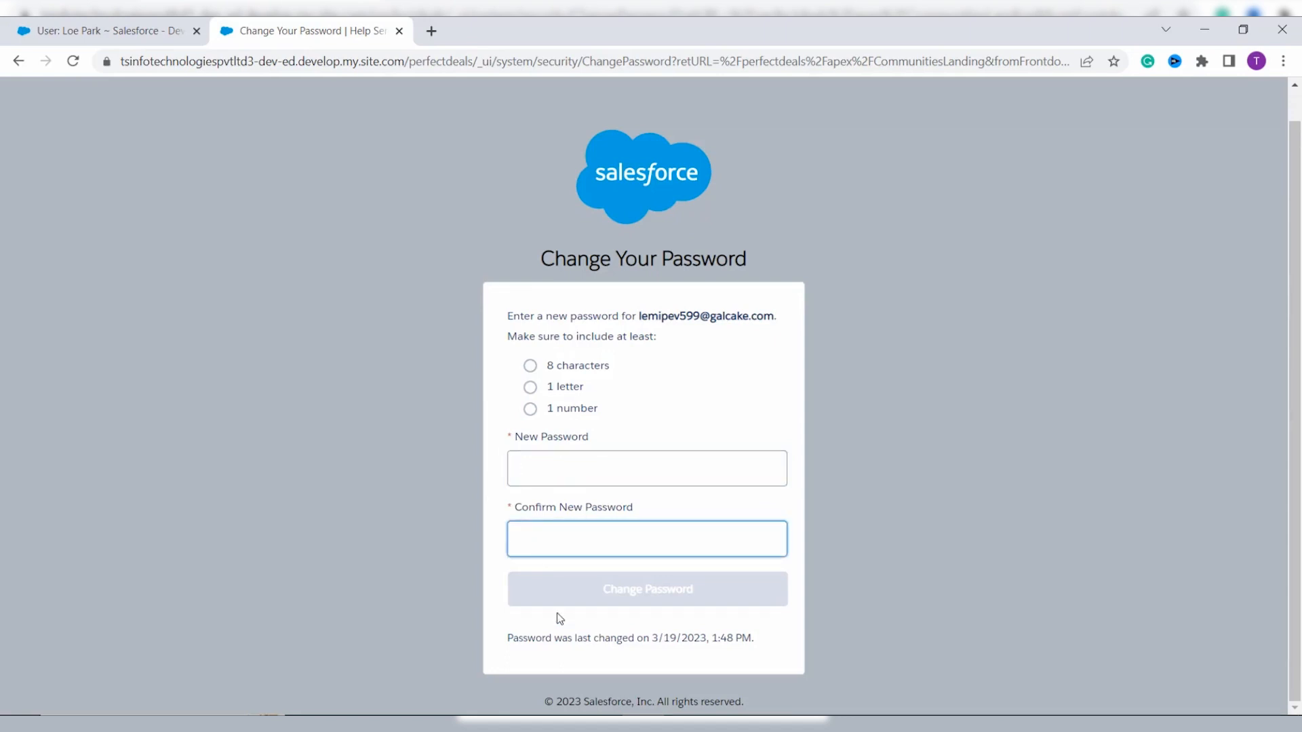